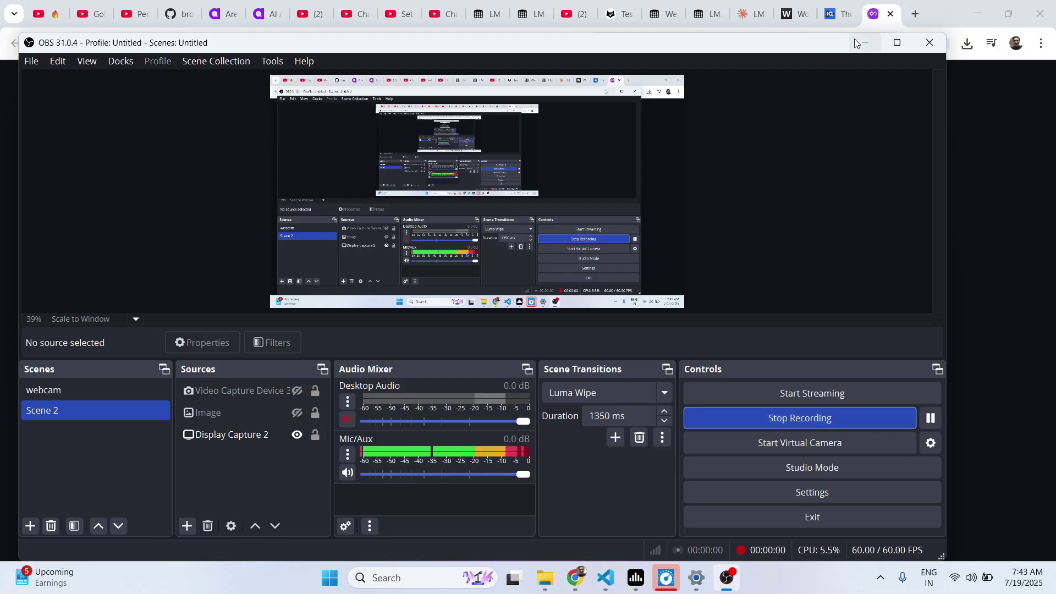
Start the screen recording and load google.com in Chrome.
{"action": "left_click", "coordinate": [864, 43]}
{"action": "type", "text": "google.com"}
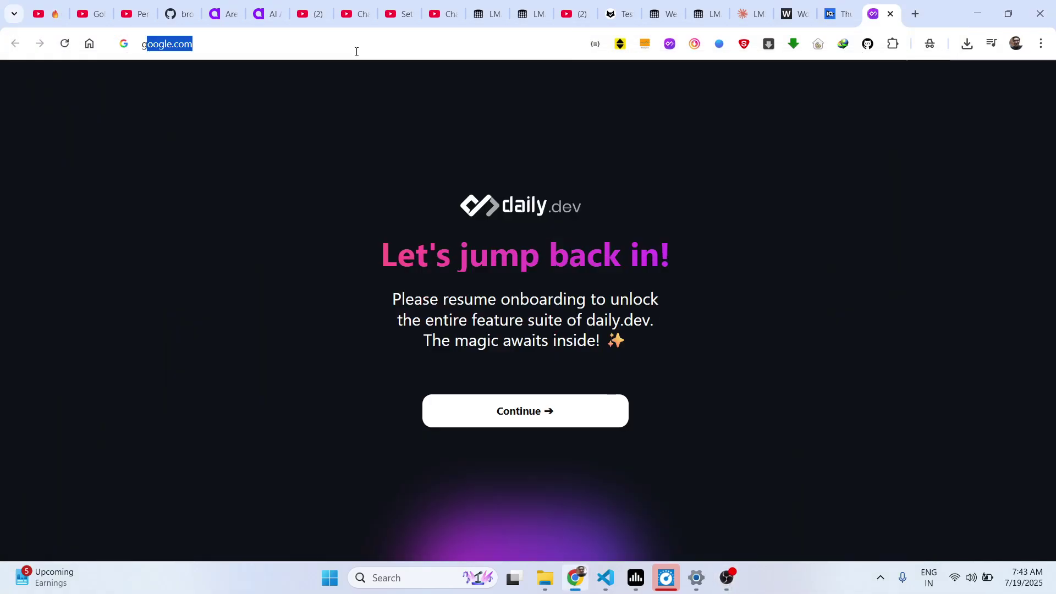
{"action": "key", "text": "Return"}
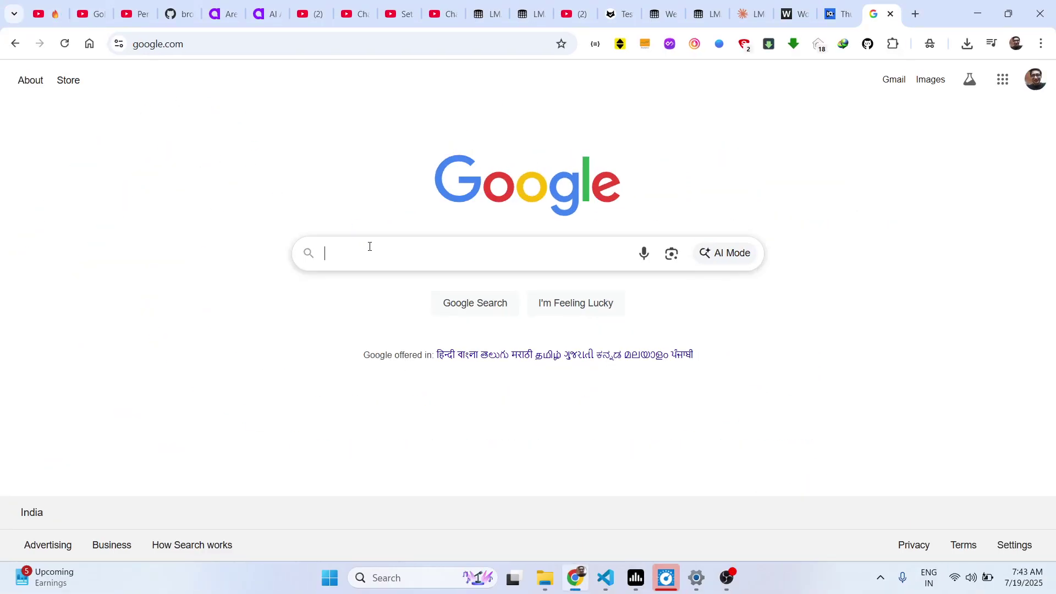
Search Google for 'lmarena.ai' and highlight the LMArena.ai result.
{"action": "left_click", "coordinate": [370, 246]}
{"action": "type", "text": "lmaren"}
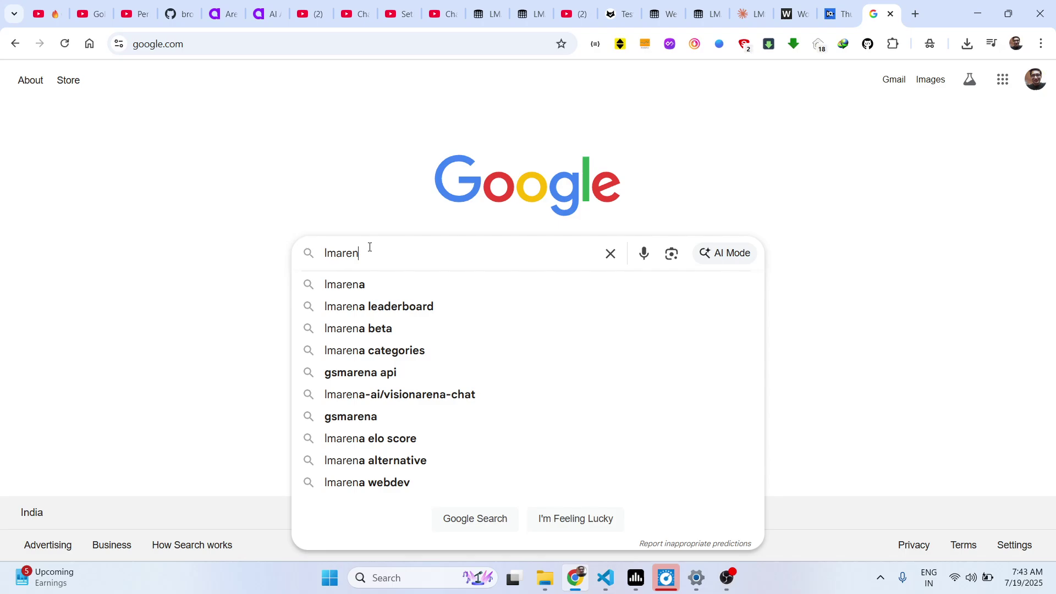
{"action": "type", "text": "a.ai"}
{"action": "key", "text": "Return"}
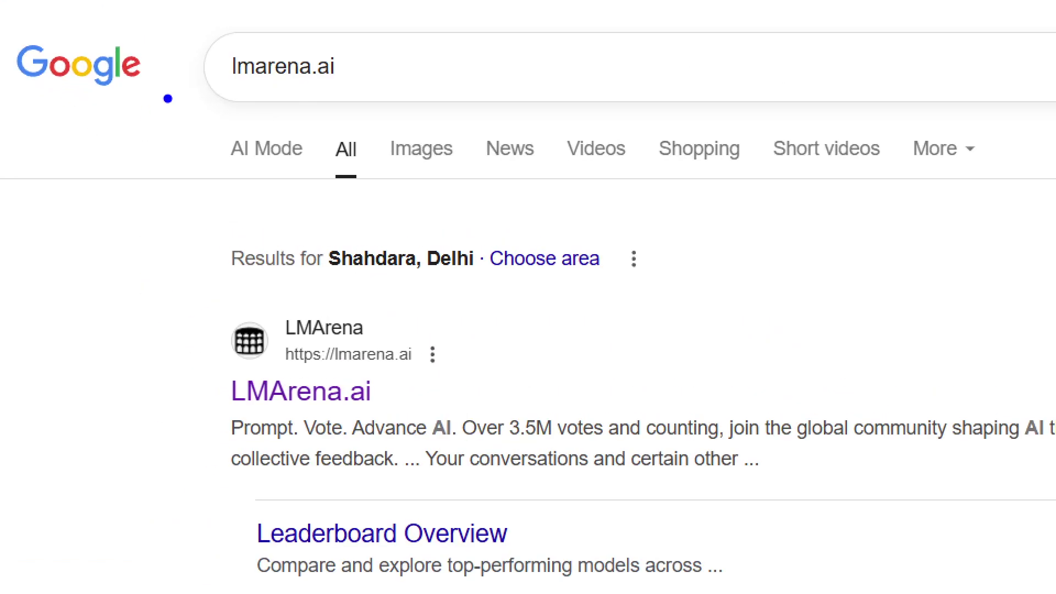
{"action": "mouse_move", "coordinate": [292, 245]}
{"action": "left_mouse_down"}
{"action": "mouse_move", "coordinate": [277, 244]}
{"action": "mouse_move", "coordinate": [347, 564]}
{"action": "mouse_move", "coordinate": [620, 337]}
{"action": "mouse_move", "coordinate": [397, 286]}
{"action": "left_mouse_up"}
{"action": "key", "text": "Escape"}
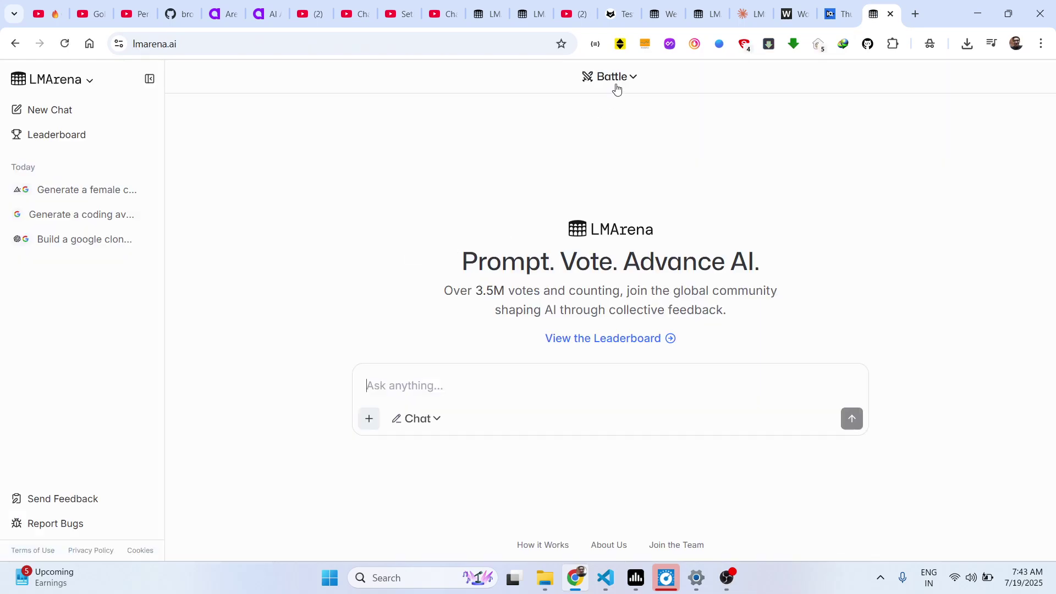
Switch LMArena from Battle to Side by Side mode.
{"action": "left_click", "coordinate": [624, 77]}
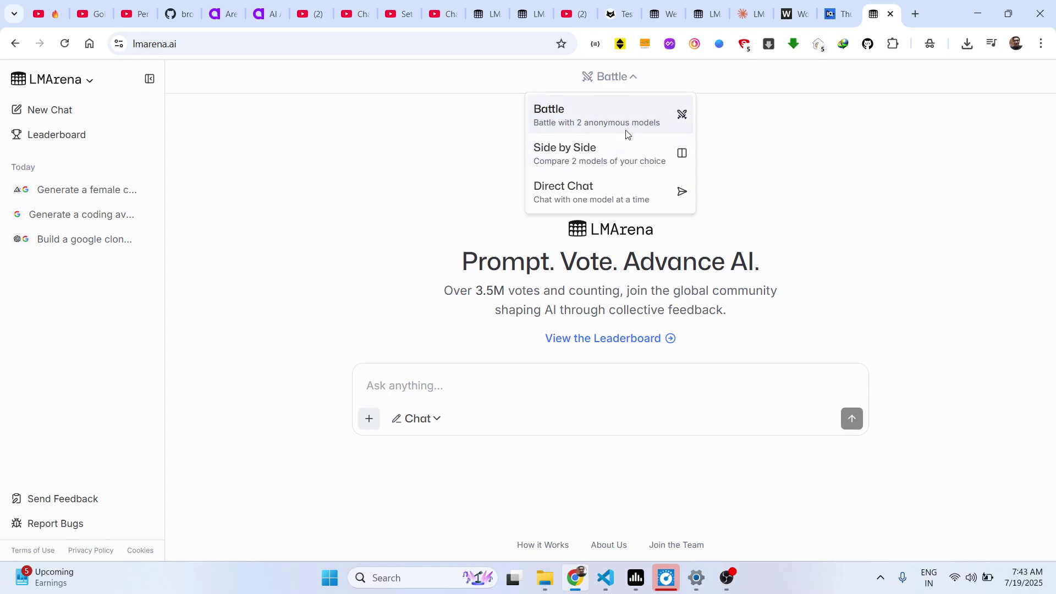
{"action": "mouse_move", "coordinate": [624, 130]}
{"action": "left_mouse_down"}
{"action": "mouse_move", "coordinate": [480, 131]}
{"action": "mouse_move", "coordinate": [415, 195]}
{"action": "mouse_move", "coordinate": [475, 209]}
{"action": "mouse_move", "coordinate": [779, 202]}
{"action": "left_mouse_up"}
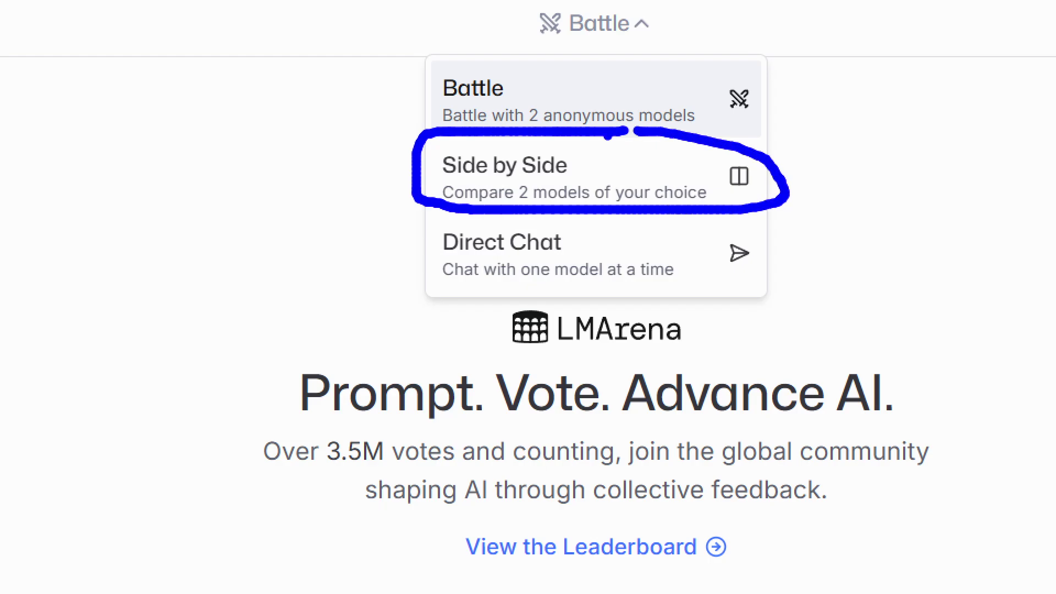
{"action": "key", "text": "Escape"}
{"action": "left_click", "coordinate": [616, 80]}
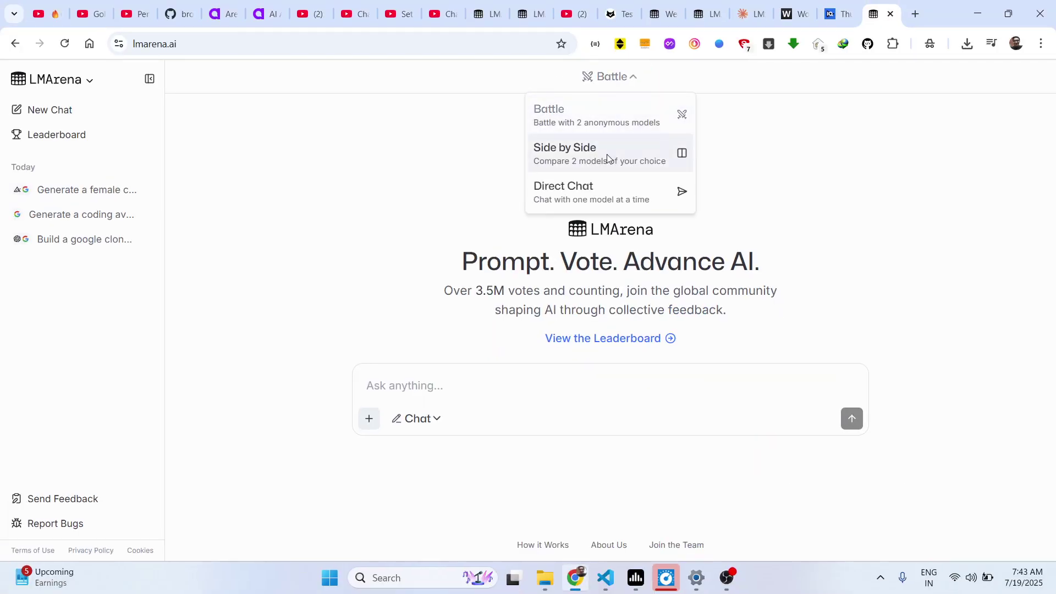
{"action": "left_click", "coordinate": [606, 154]}
Choose claude-opus-4-20250514 as the first model from the model list.
{"action": "left_click", "coordinate": [633, 89]}
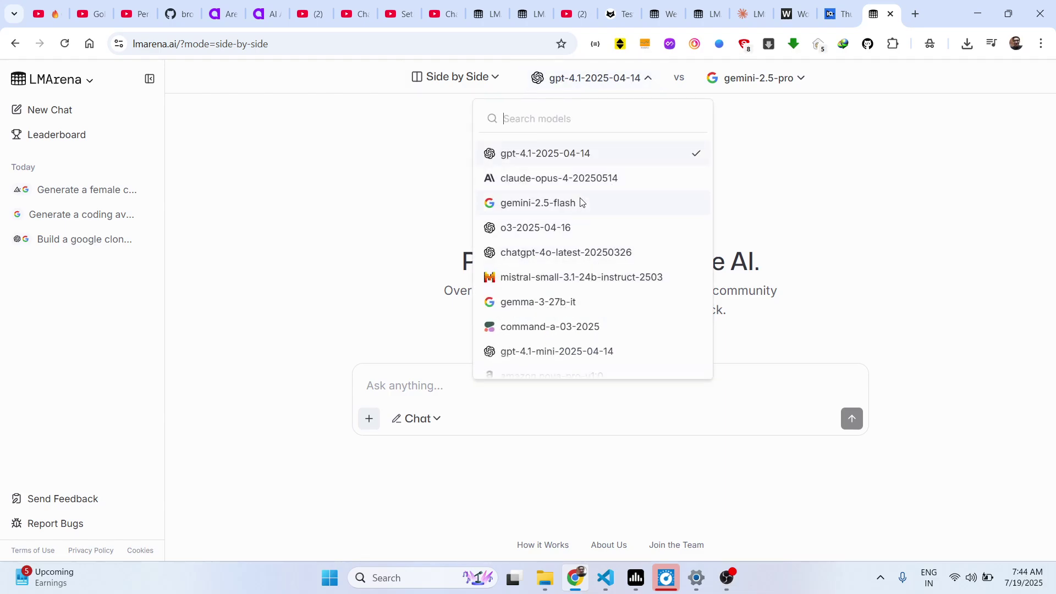
{"action": "mouse_move", "coordinate": [501, 191]}
{"action": "left_mouse_down"}
{"action": "mouse_move", "coordinate": [675, 186]}
{"action": "mouse_move", "coordinate": [670, 144]}
{"action": "mouse_move", "coordinate": [469, 136]}
{"action": "mouse_move", "coordinate": [510, 137]}
{"action": "left_mouse_up"}
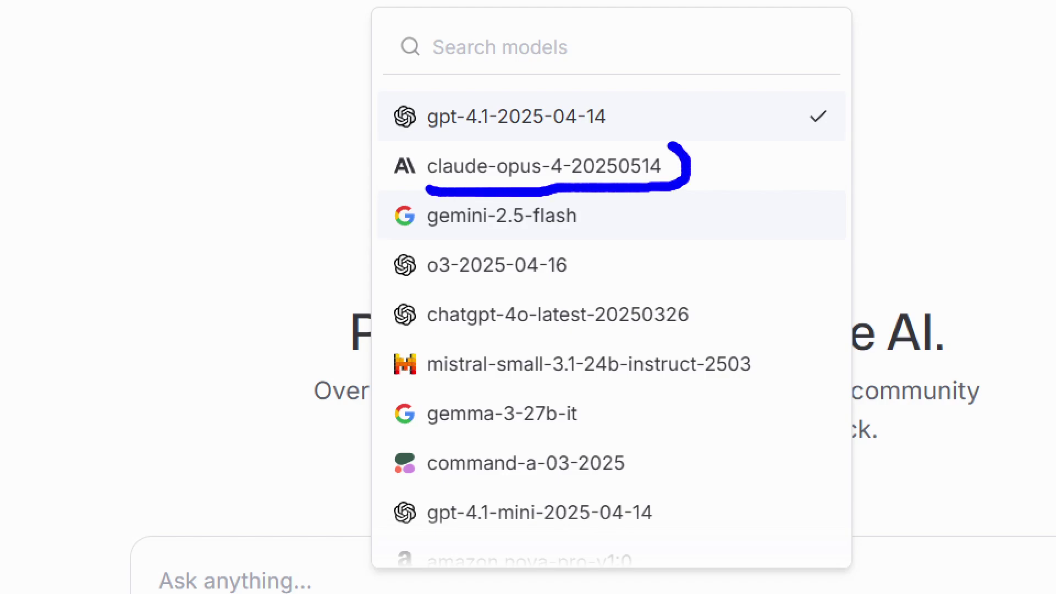
{"action": "left_click_drag", "start_coordinate": [425, 247], "coordinate": [516, 239]}
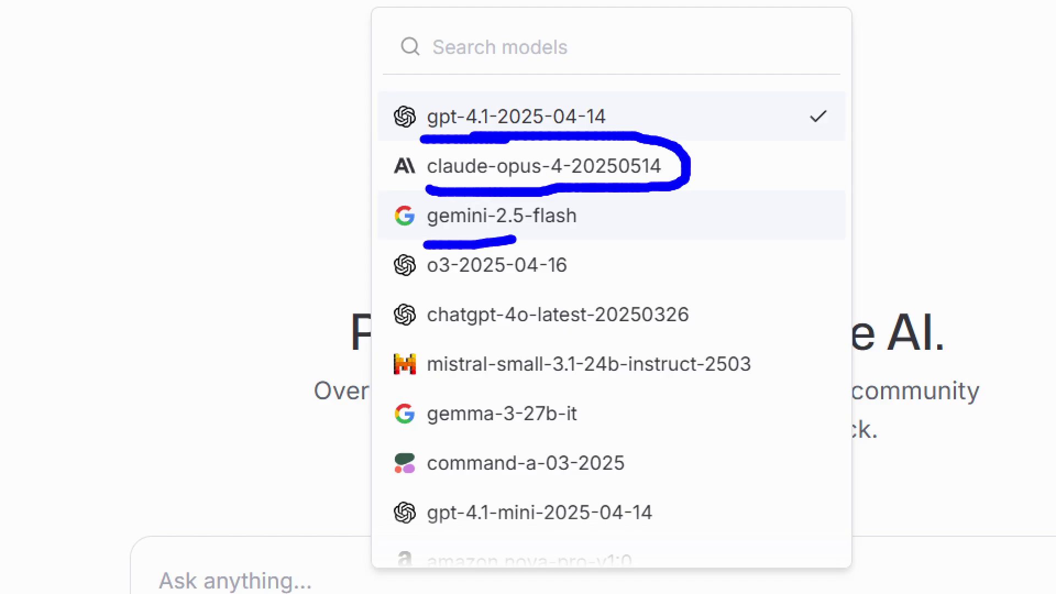
{"action": "left_click_drag", "start_coordinate": [456, 287], "coordinate": [495, 287]}
{"action": "left_click_drag", "start_coordinate": [466, 322], "coordinate": [526, 314]}
{"action": "key", "text": "Escape"}
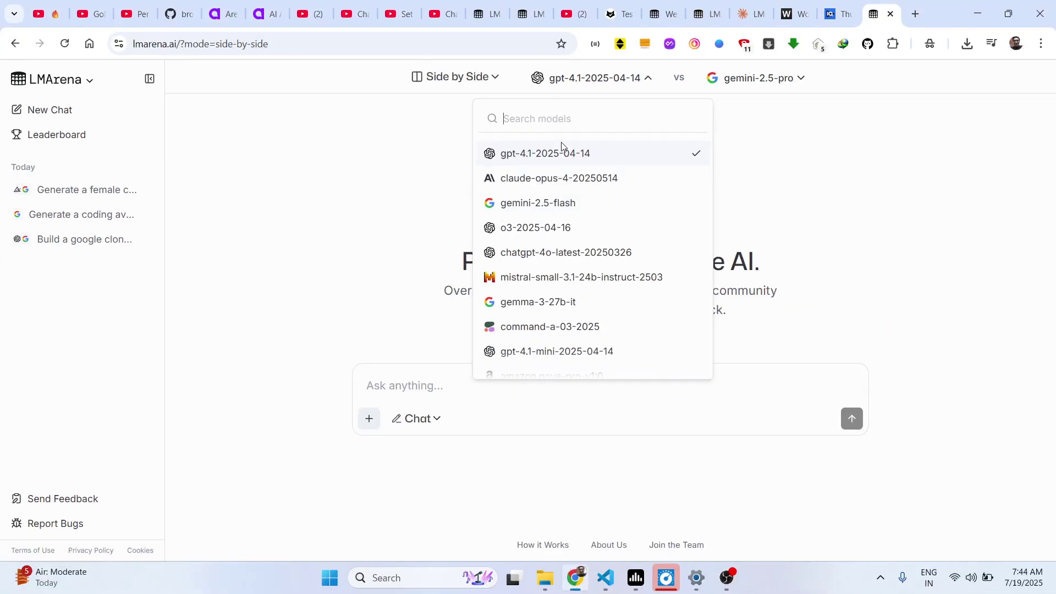
{"action": "left_click", "coordinate": [529, 179]}
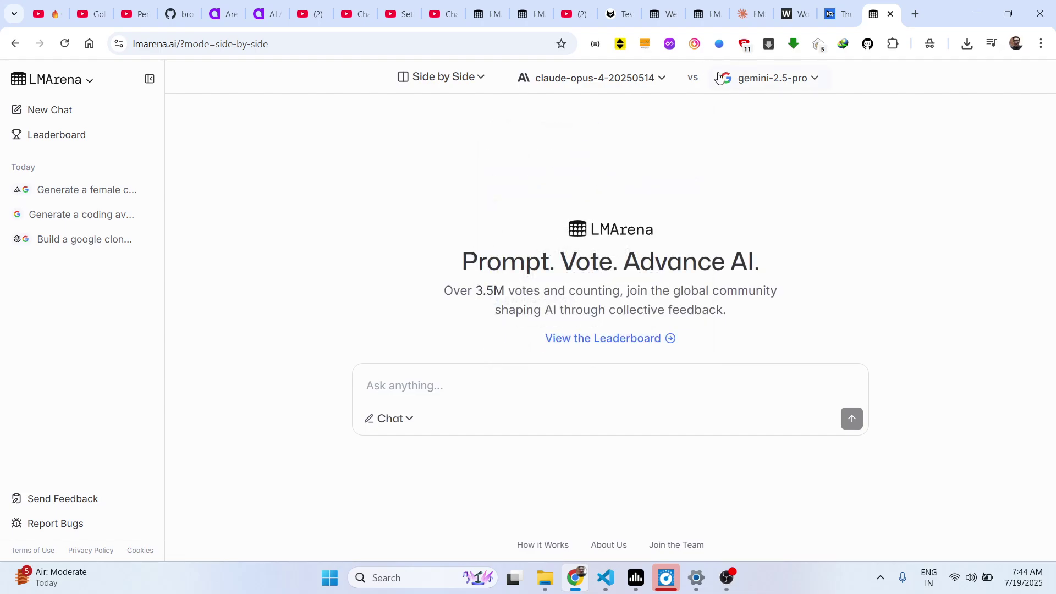
Keep gemini-2.5-pro as the second model and point out the prompt box.
{"action": "left_click", "coordinate": [744, 80]}
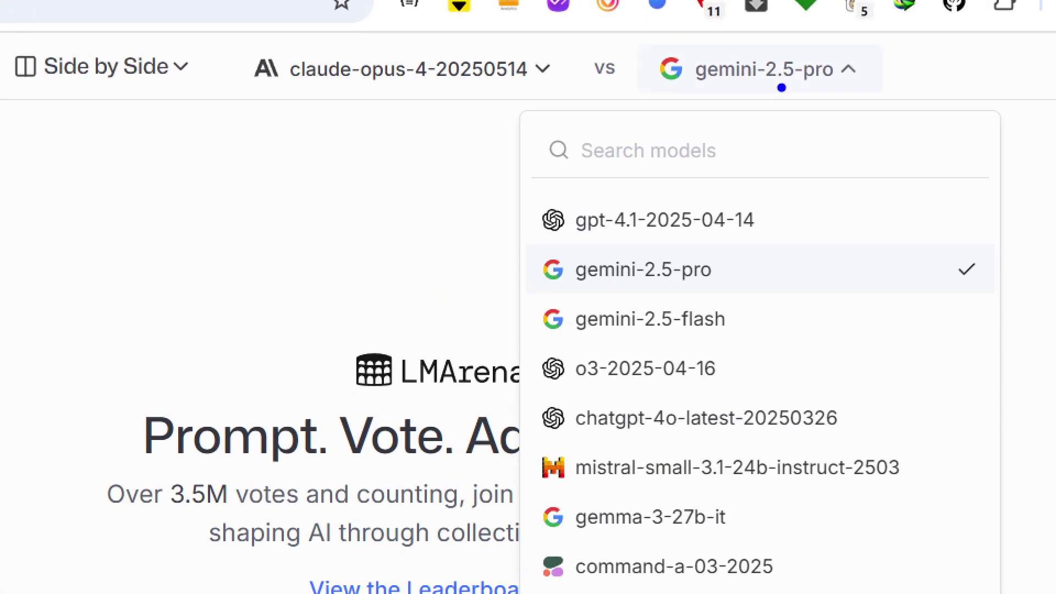
{"action": "mouse_move", "coordinate": [698, 98]}
{"action": "left_mouse_down"}
{"action": "mouse_move", "coordinate": [884, 102]}
{"action": "mouse_move", "coordinate": [792, 30]}
{"action": "left_mouse_up"}
{"action": "key", "text": "Escape"}
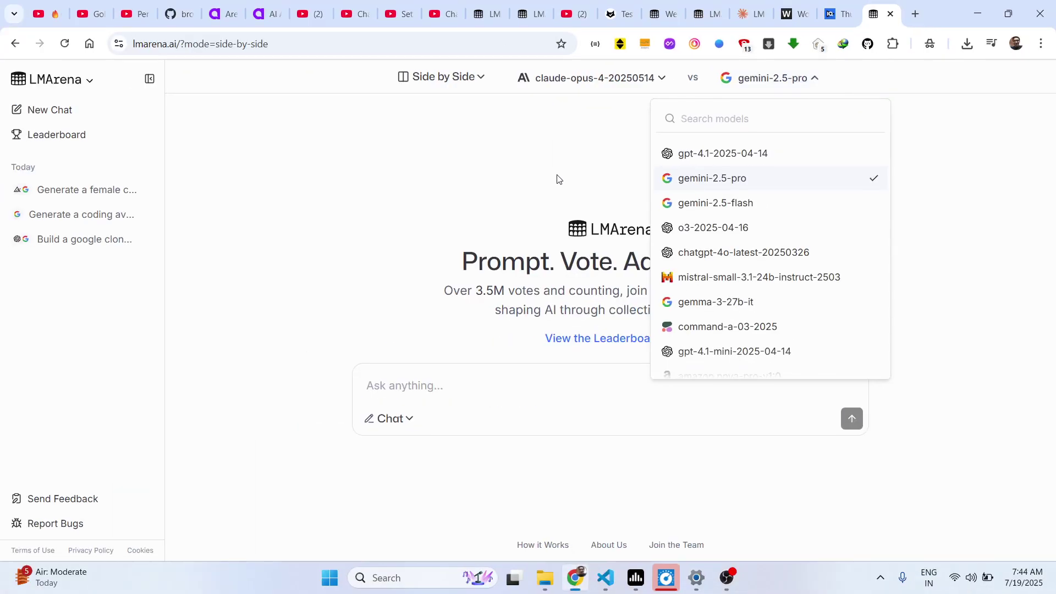
{"action": "left_click", "coordinate": [557, 179]}
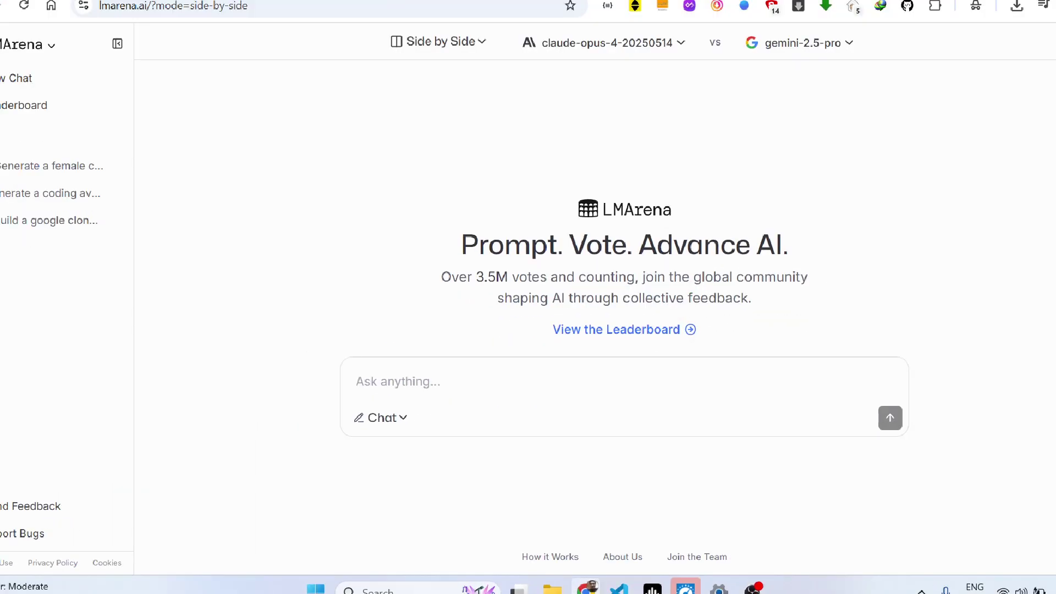
{"action": "left_click_drag", "start_coordinate": [461, 311], "coordinate": [461, 308]}
{"action": "key", "text": "Escape"}
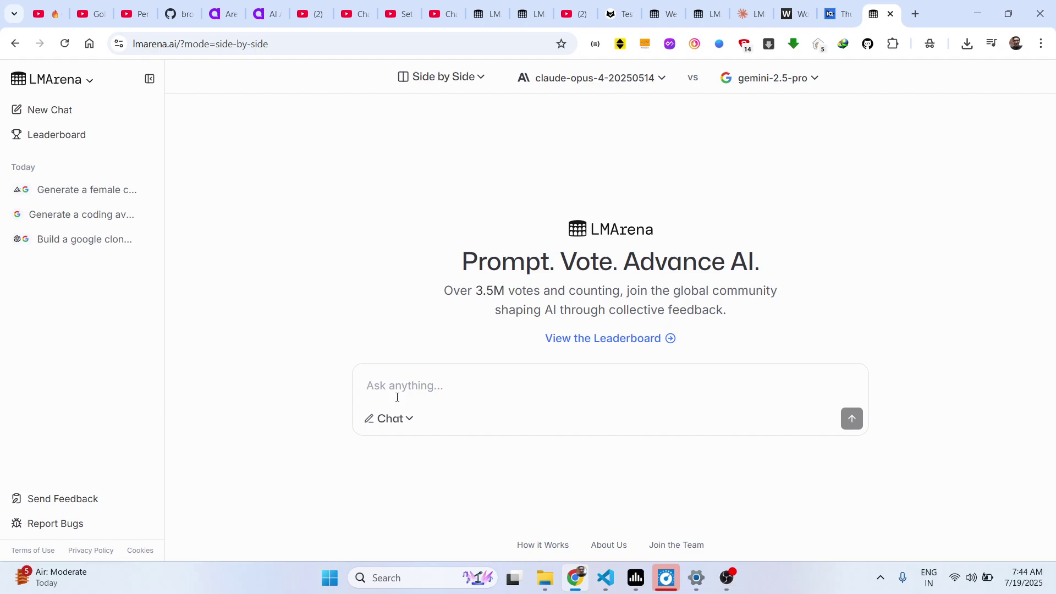
Write the prompt about two guys coding on a laptop in the Ask anything box.
{"action": "type", "text": "G"}
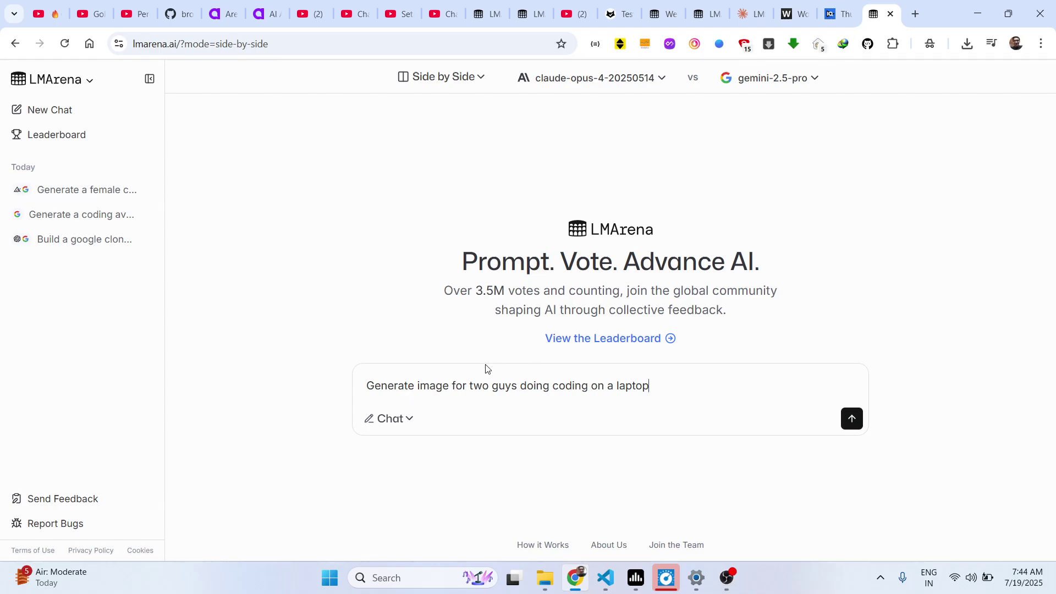
{"action": "mouse_move", "coordinate": [483, 347]}
{"action": "left_mouse_down"}
{"action": "mouse_move", "coordinate": [288, 460]}
{"action": "mouse_move", "coordinate": [711, 429]}
{"action": "left_mouse_up"}
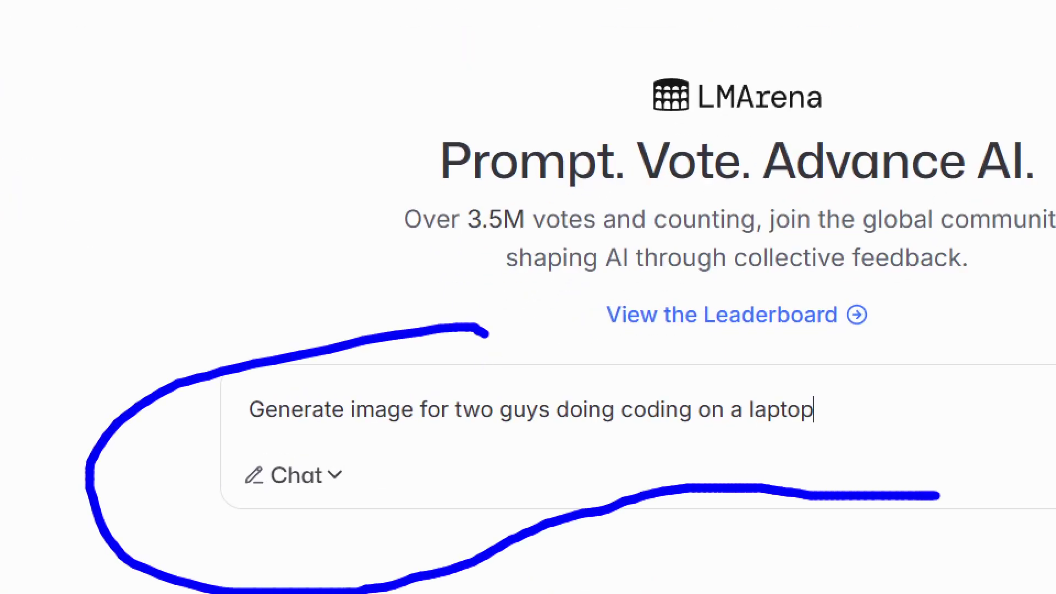
{"action": "mouse_move", "coordinate": [939, 494]}
{"action": "left_mouse_down"}
{"action": "mouse_move", "coordinate": [943, 377]}
{"action": "mouse_move", "coordinate": [709, 352]}
{"action": "left_mouse_up"}
Switch to Image mode, make imagen-3.0-generate-002 the first model, and send the prompt.
{"action": "left_click", "coordinate": [303, 480]}
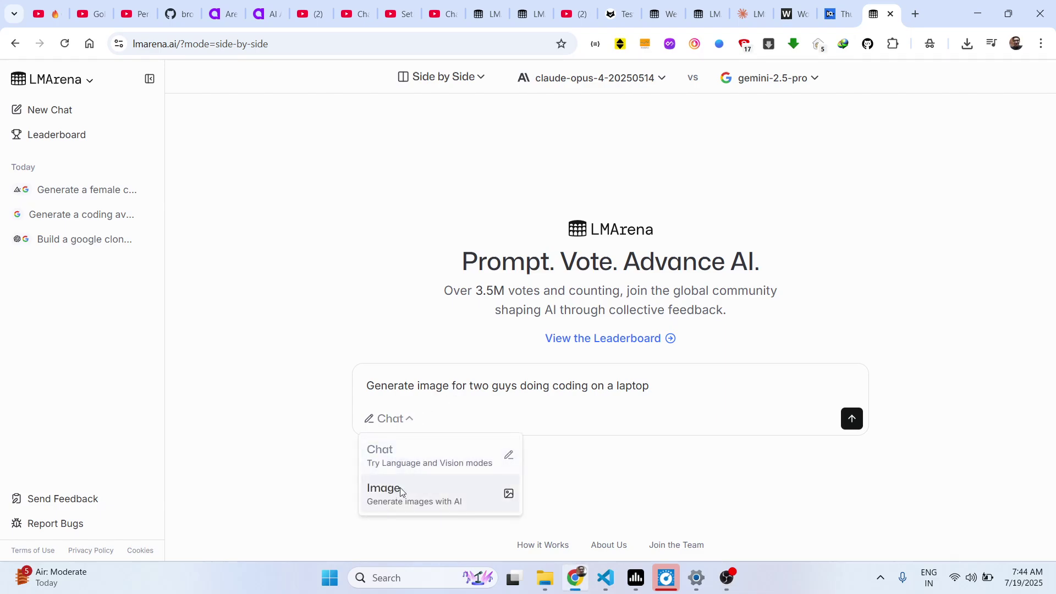
{"action": "left_click_drag", "start_coordinate": [380, 475], "coordinate": [459, 474]}
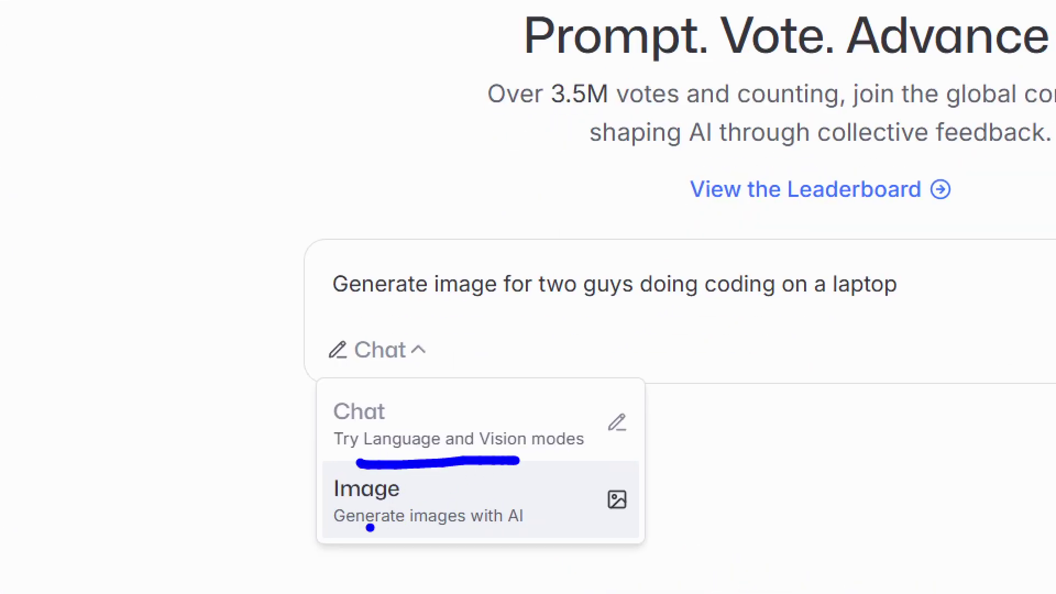
{"action": "mouse_move", "coordinate": [337, 531]}
{"action": "left_mouse_down"}
{"action": "mouse_move", "coordinate": [613, 531]}
{"action": "mouse_move", "coordinate": [456, 475]}
{"action": "left_mouse_up"}
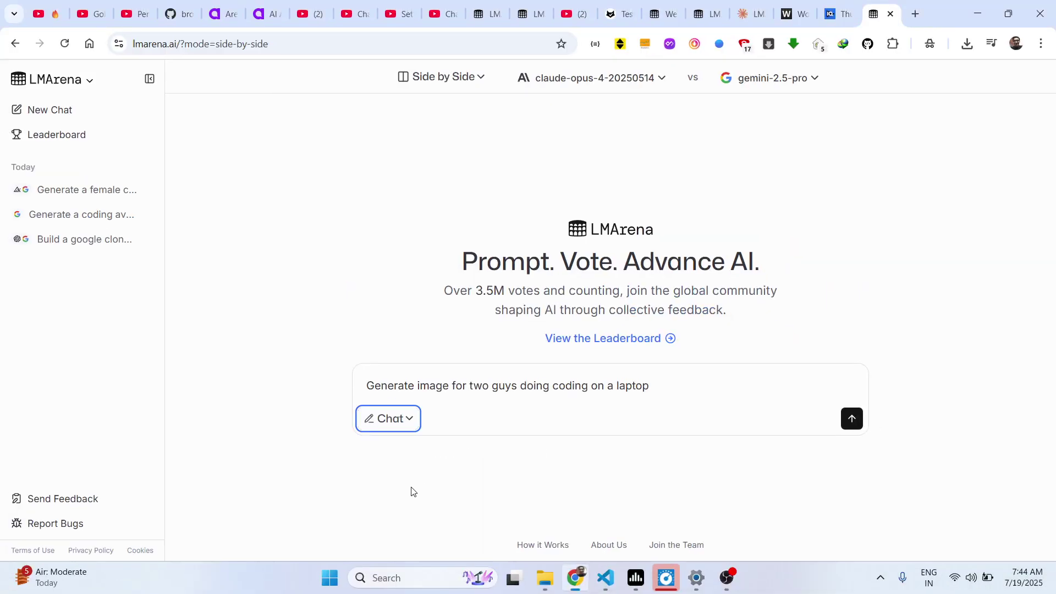
{"action": "left_click", "coordinate": [385, 350]}
{"action": "left_click", "coordinate": [489, 499]}
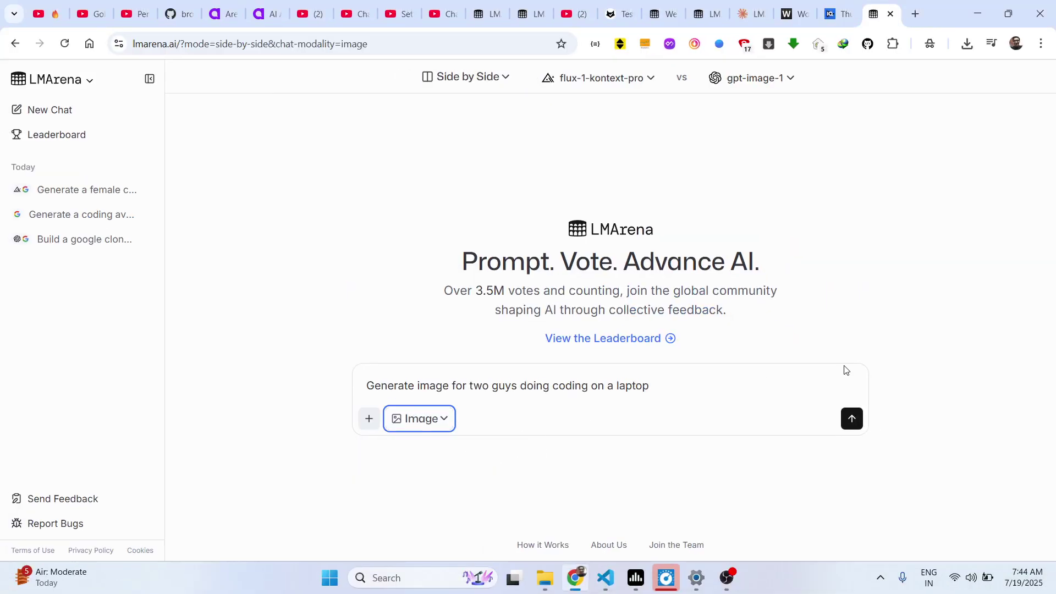
{"action": "left_click", "coordinate": [635, 82]}
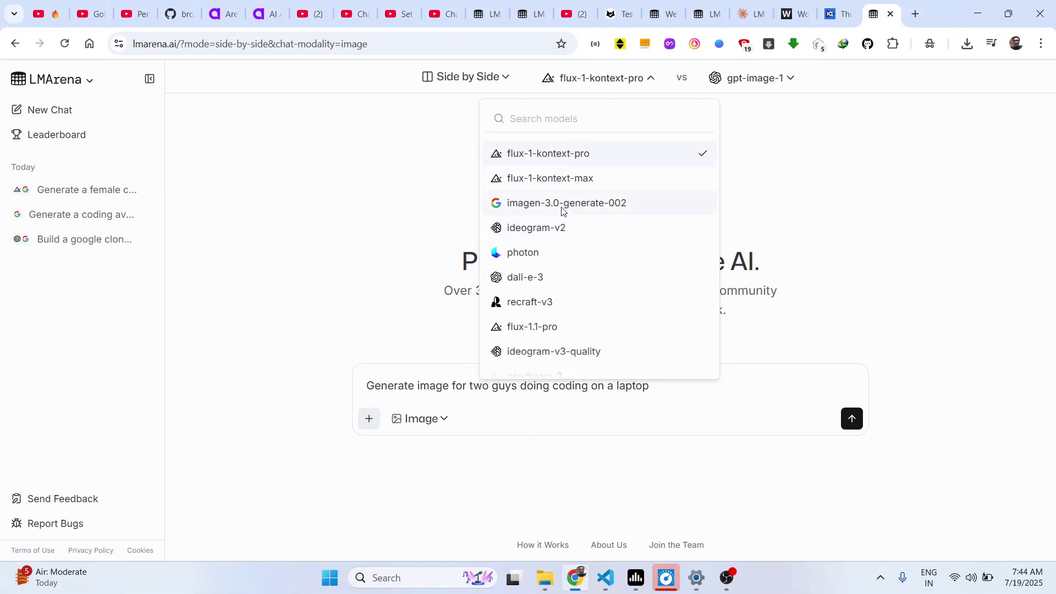
{"action": "left_click", "coordinate": [563, 205]}
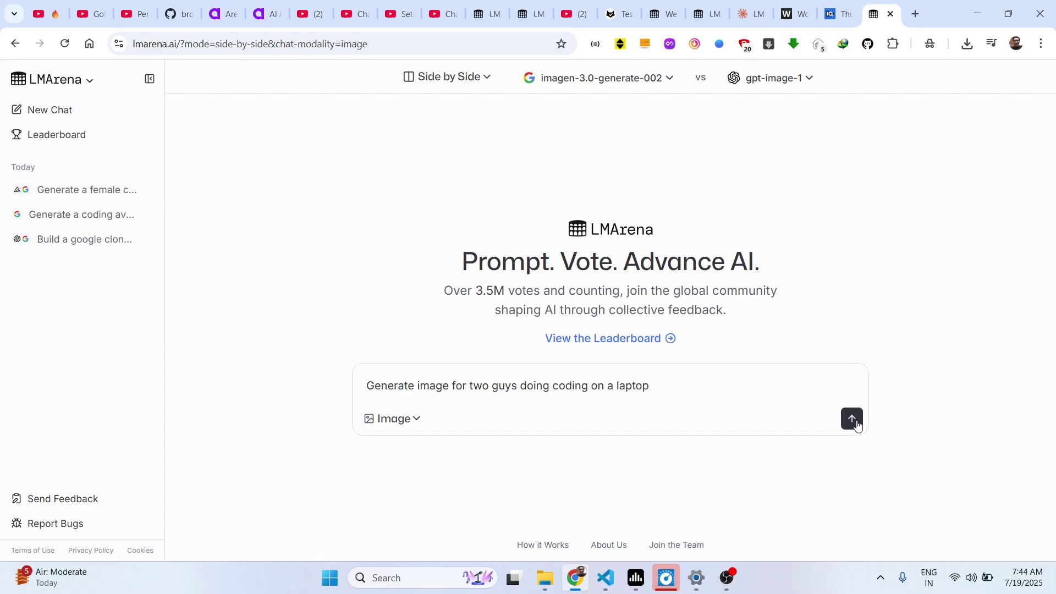
{"action": "left_click", "coordinate": [852, 420]}
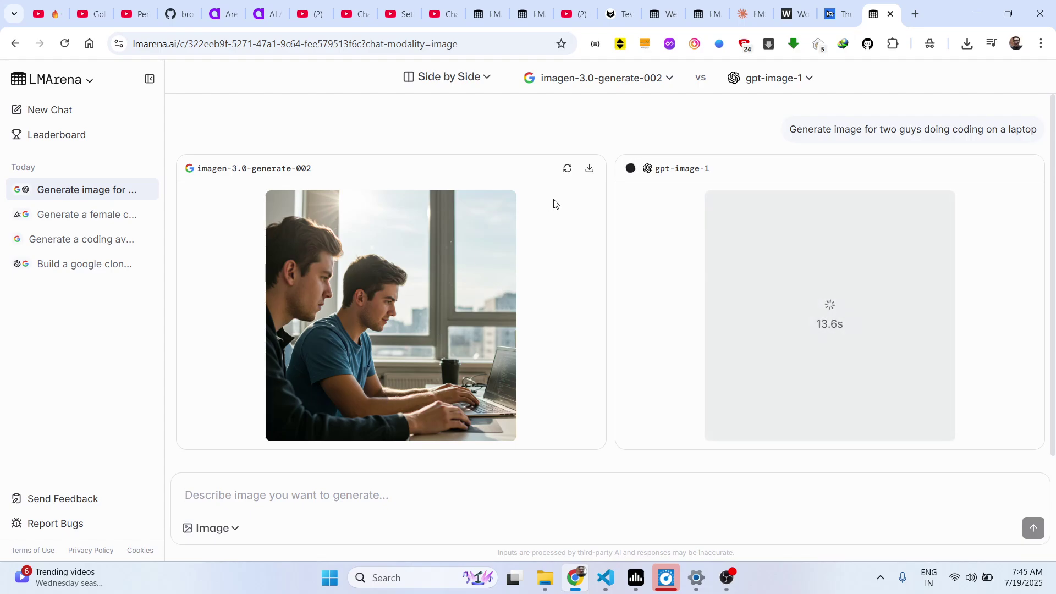
Download the imagen-3.0-generate-002 picture and briefly view it.
{"action": "left_click", "coordinate": [589, 171]}
{"action": "left_click", "coordinate": [588, 170]}
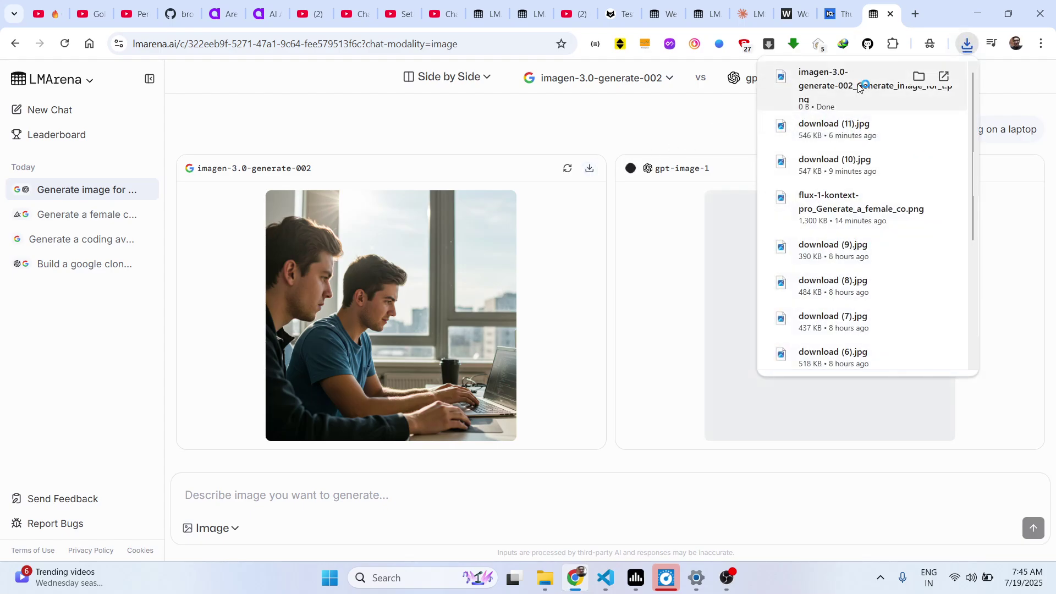
{"action": "left_click", "coordinate": [859, 88]}
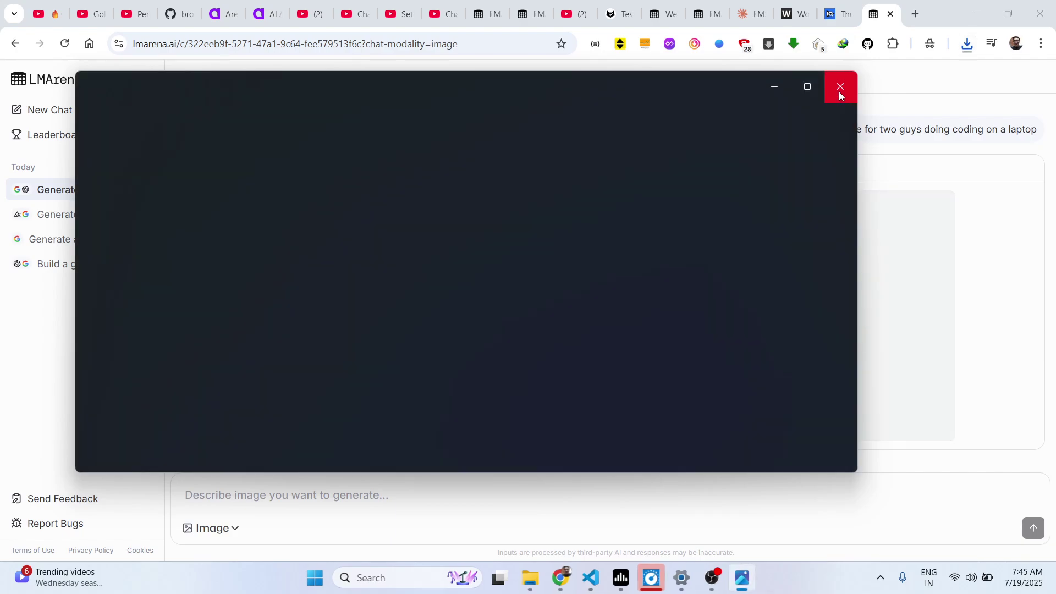
{"action": "left_click", "coordinate": [837, 90]}
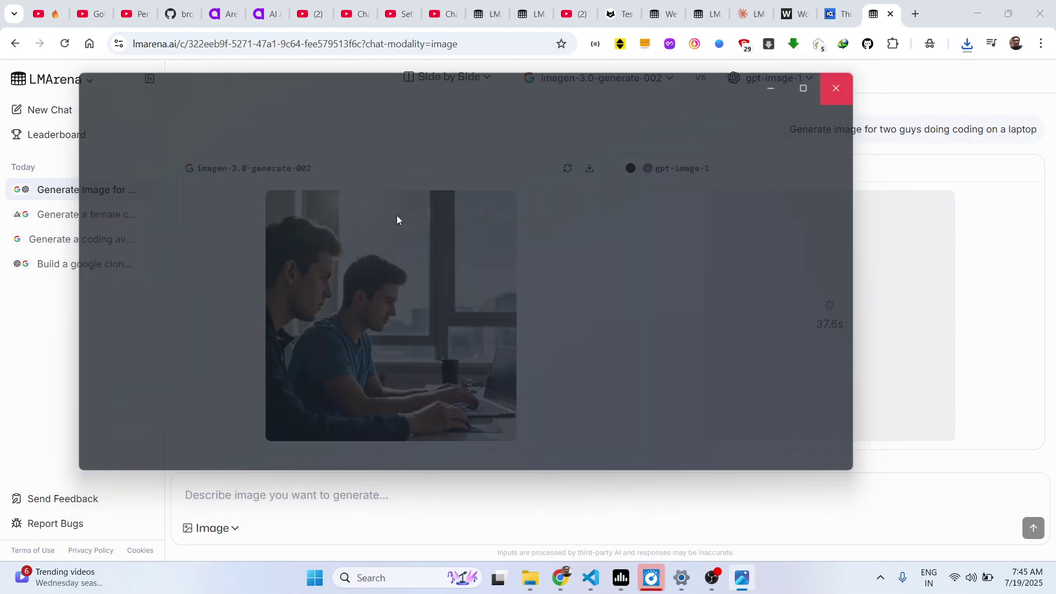
Open the imagen picture full size in a new tab and save it to disk.
{"action": "right_click", "coordinate": [400, 235]}
{"action": "left_click", "coordinate": [473, 247]}
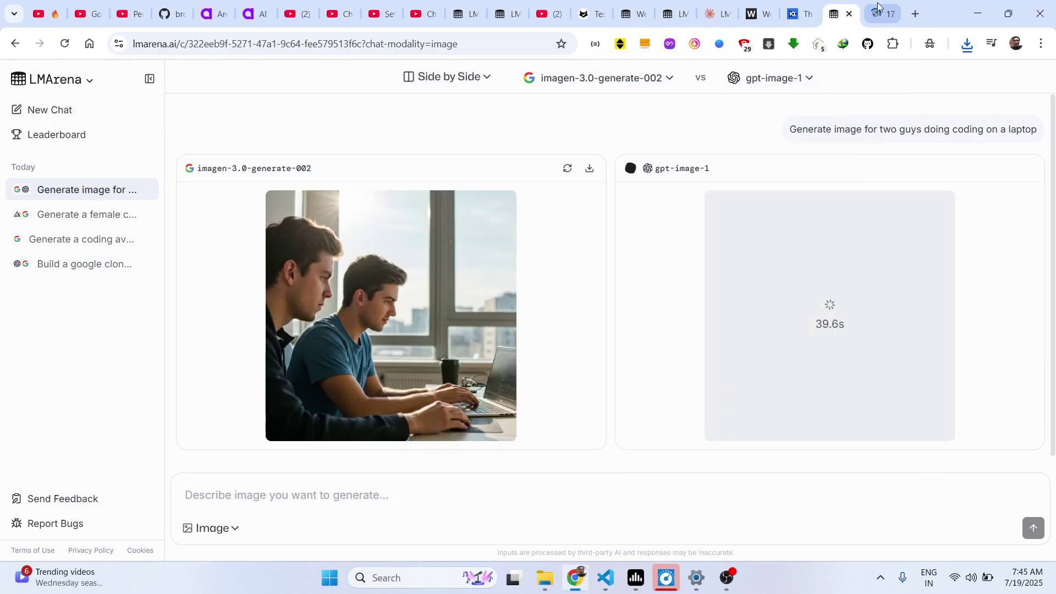
{"action": "left_click", "coordinate": [878, 7]}
{"action": "right_click", "coordinate": [481, 237]}
{"action": "left_click", "coordinate": [480, 265]}
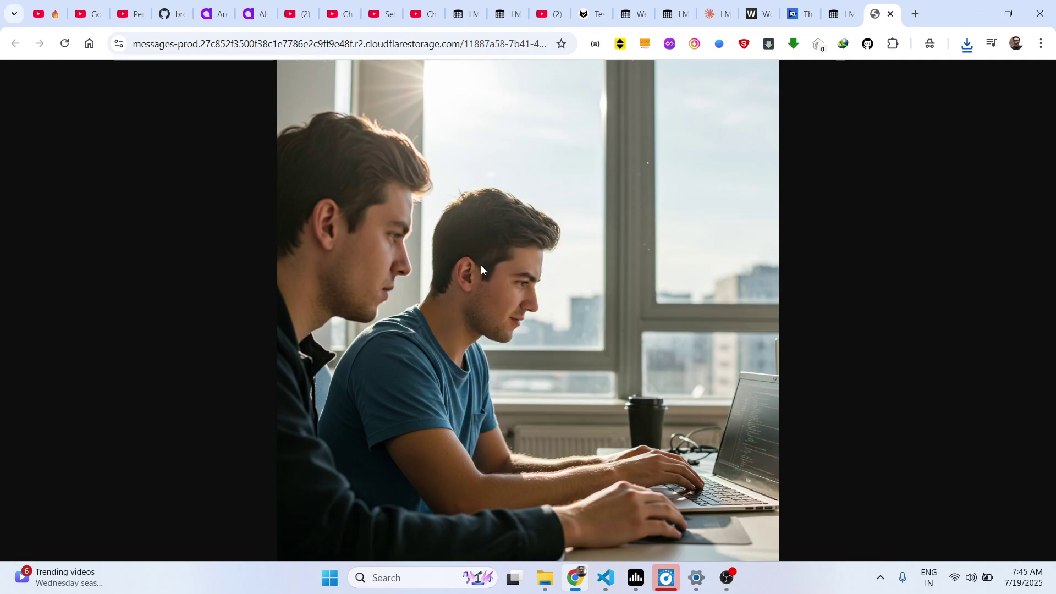
{"action": "left_click", "coordinate": [410, 301]}
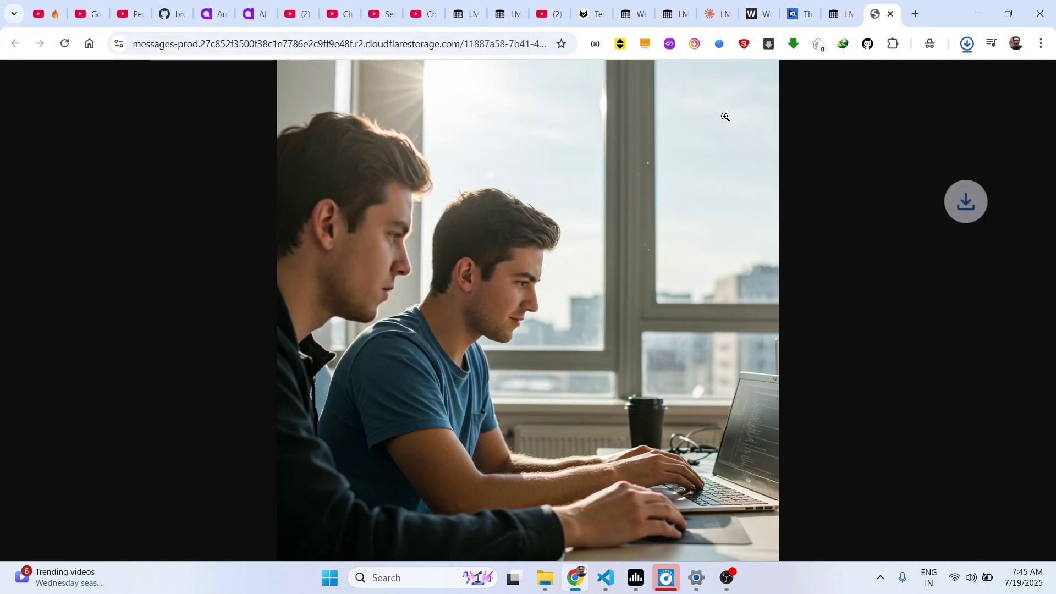
Check the saved picture from Downloads, then return to the LMArena comparison.
{"action": "left_click", "coordinate": [967, 47]}
{"action": "left_click", "coordinate": [874, 104]}
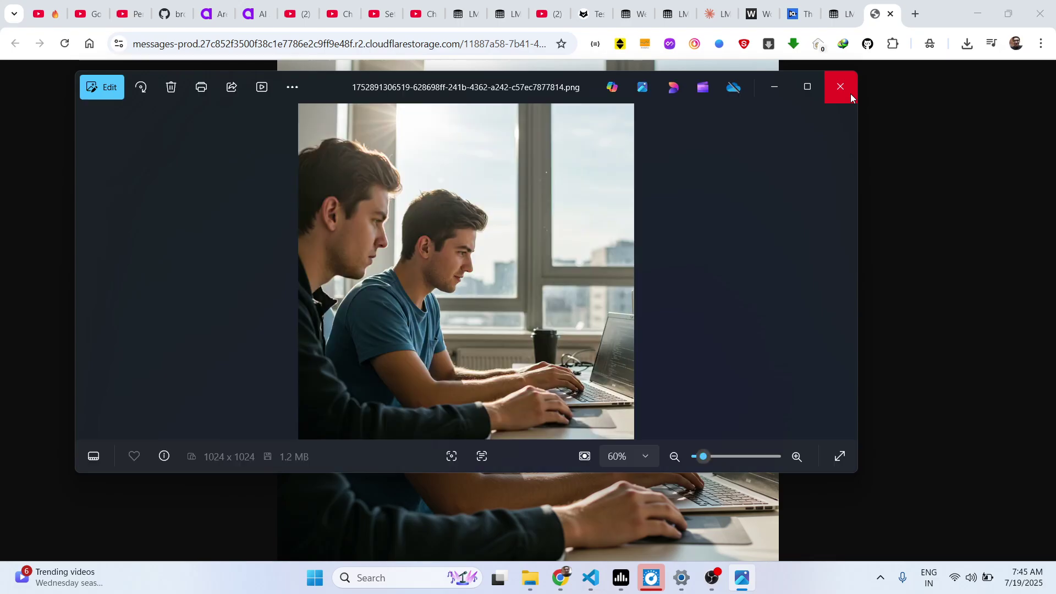
{"action": "scroll", "coordinate": [370, 235], "scroll_direction": "up", "scroll_amount": 3}
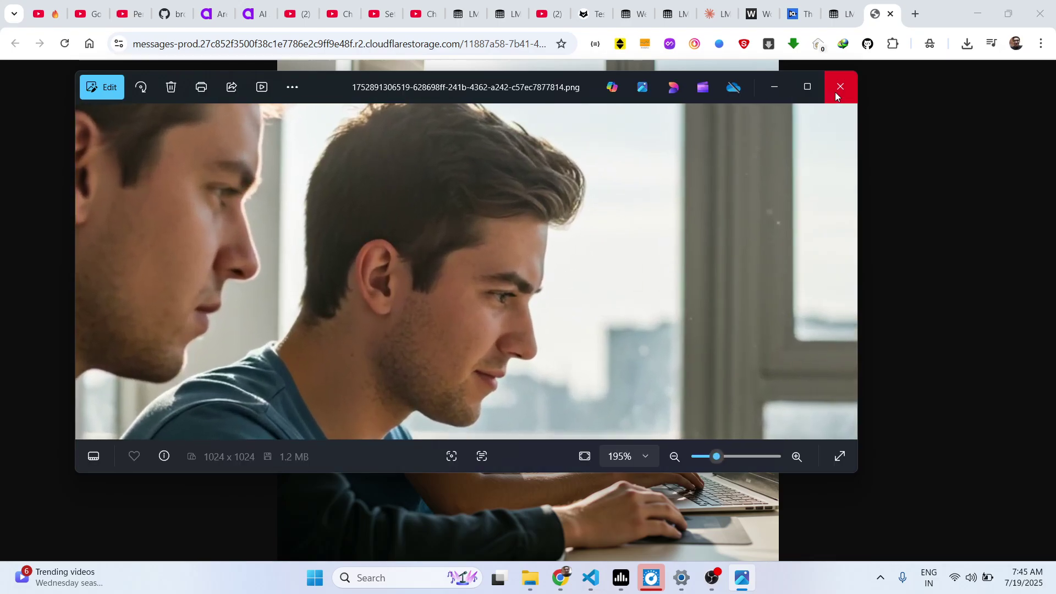
{"action": "left_click", "coordinate": [837, 91]}
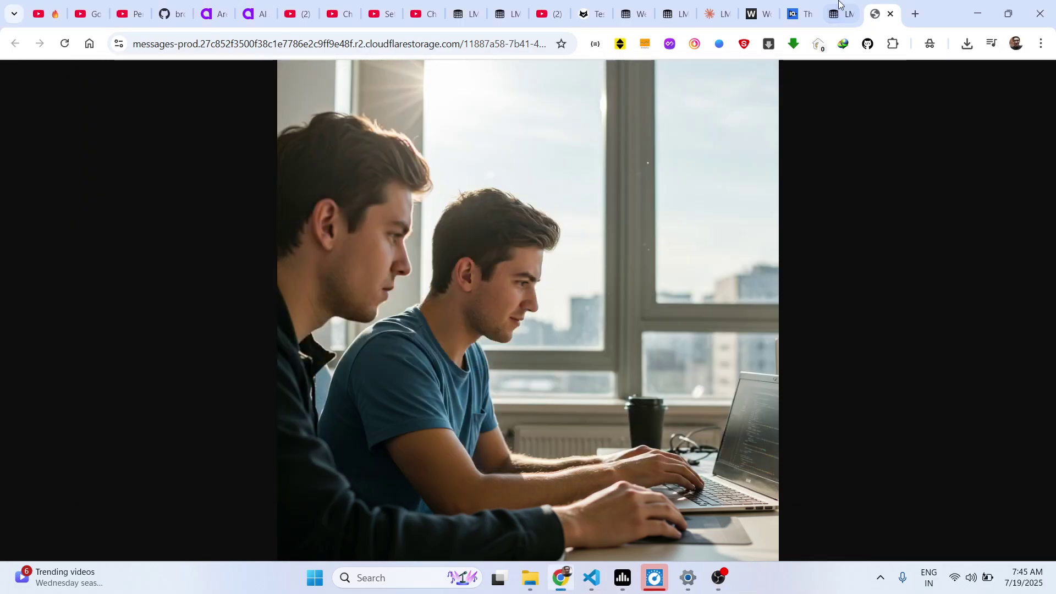
{"action": "left_click", "coordinate": [840, 4]}
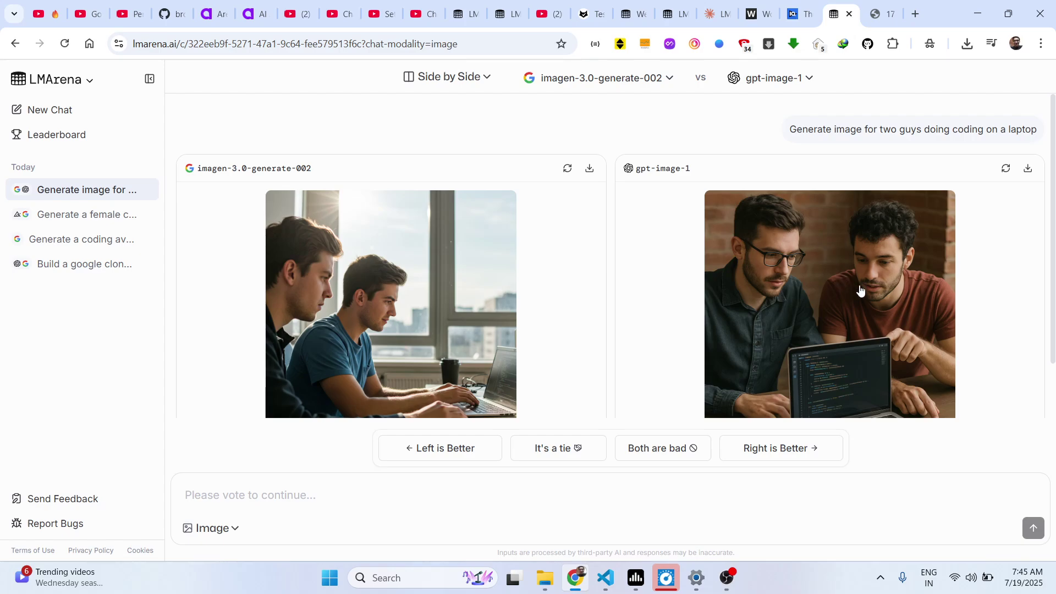
Open the gpt-image-1 picture of two men at a laptop full size in a new tab.
{"action": "key", "text": "ctrl+1"}
{"action": "left_click_drag", "start_coordinate": [904, 223], "coordinate": [764, 317]}
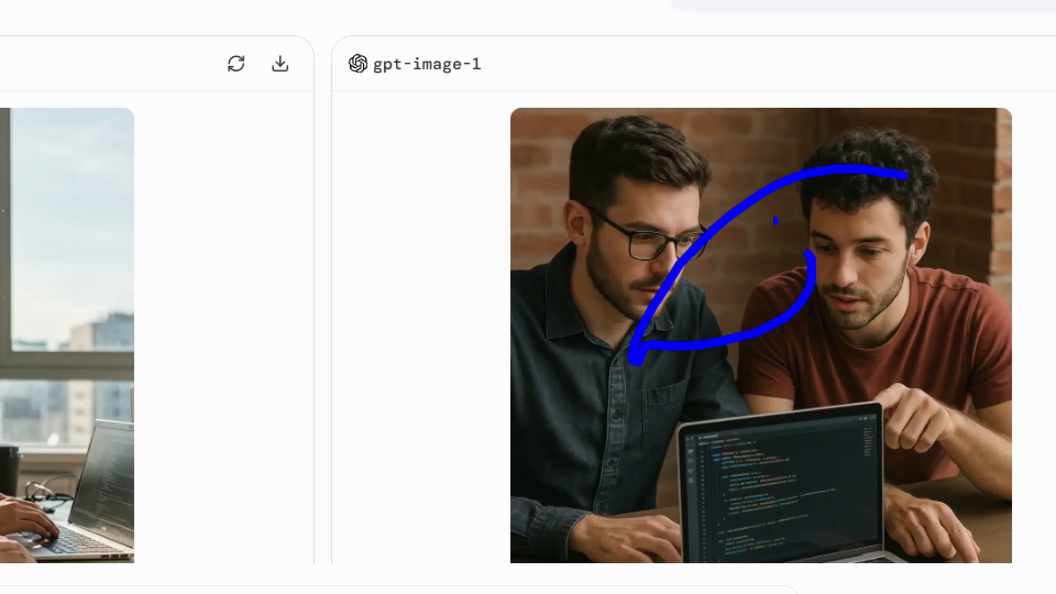
{"action": "key", "text": "Escape"}
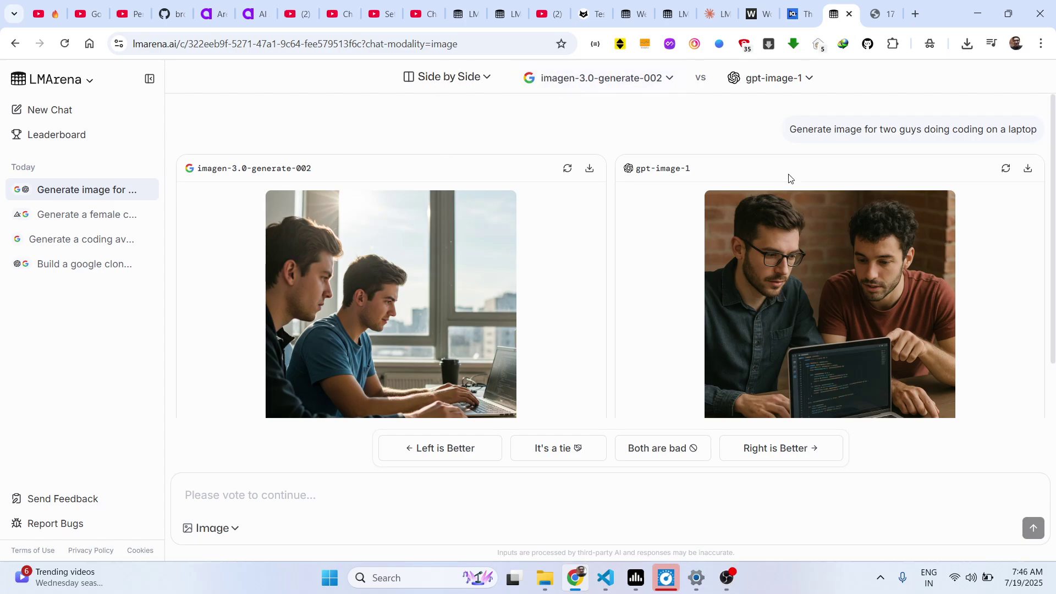
{"action": "right_click", "coordinate": [769, 253]}
{"action": "left_click", "coordinate": [775, 266]}
{"action": "left_click", "coordinate": [877, 14]}
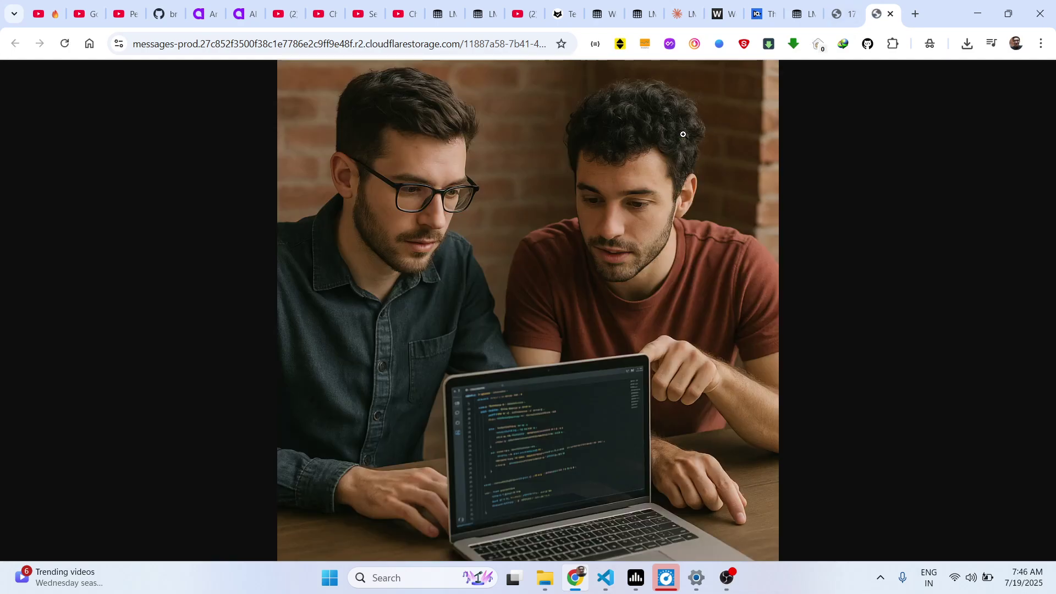
Save the full-size gpt-image-1 picture and go back to the LMArena comparison.
{"action": "right_click", "coordinate": [583, 216]}
{"action": "left_click", "coordinate": [593, 223]}
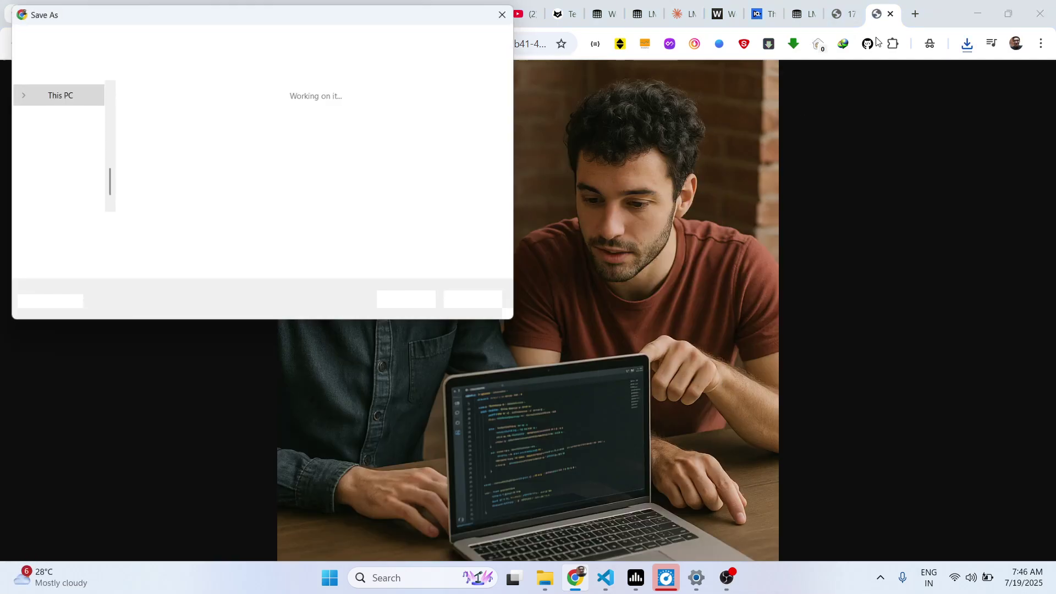
{"action": "left_click", "coordinate": [412, 304]}
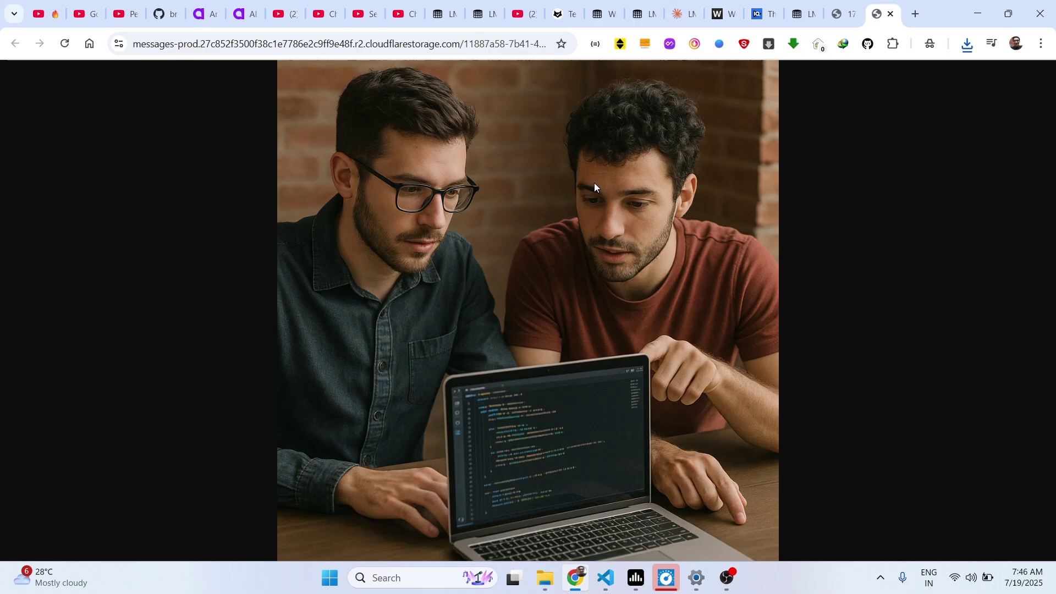
{"action": "left_click", "coordinate": [801, 15]}
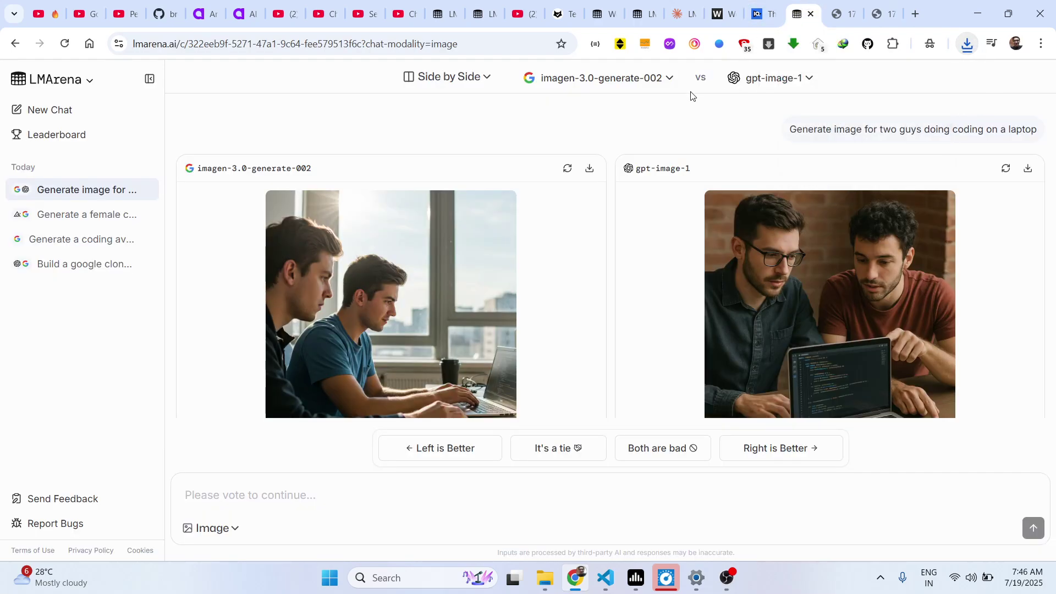
{"action": "left_click", "coordinate": [477, 82]}
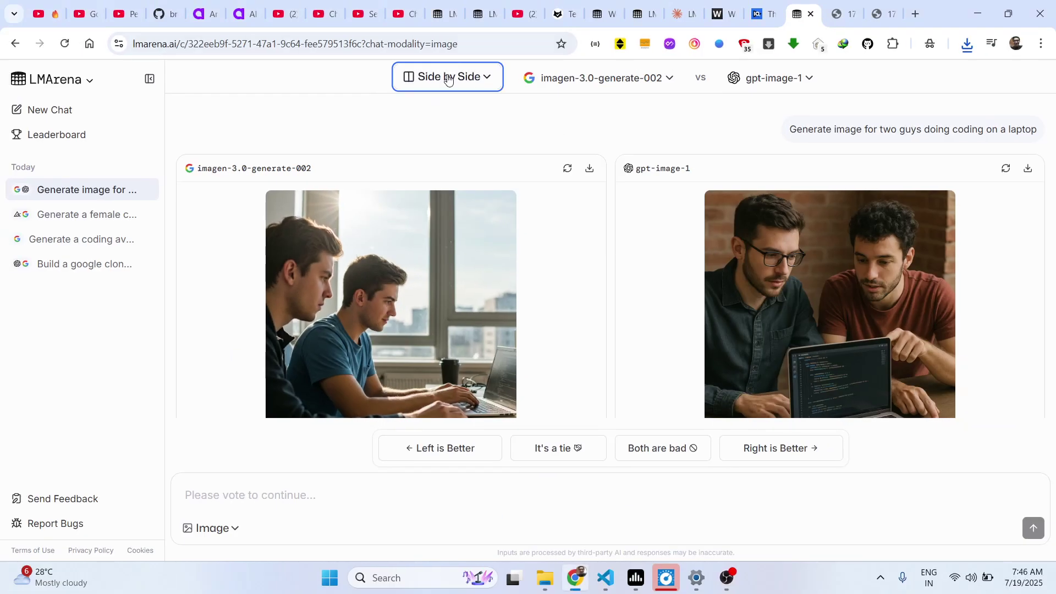
In Direct Chat, pick dall-e-3 and send 'Generate a guy doing coding on a mountain'.
{"action": "left_click", "coordinate": [443, 77]}
{"action": "left_click", "coordinate": [433, 187]}
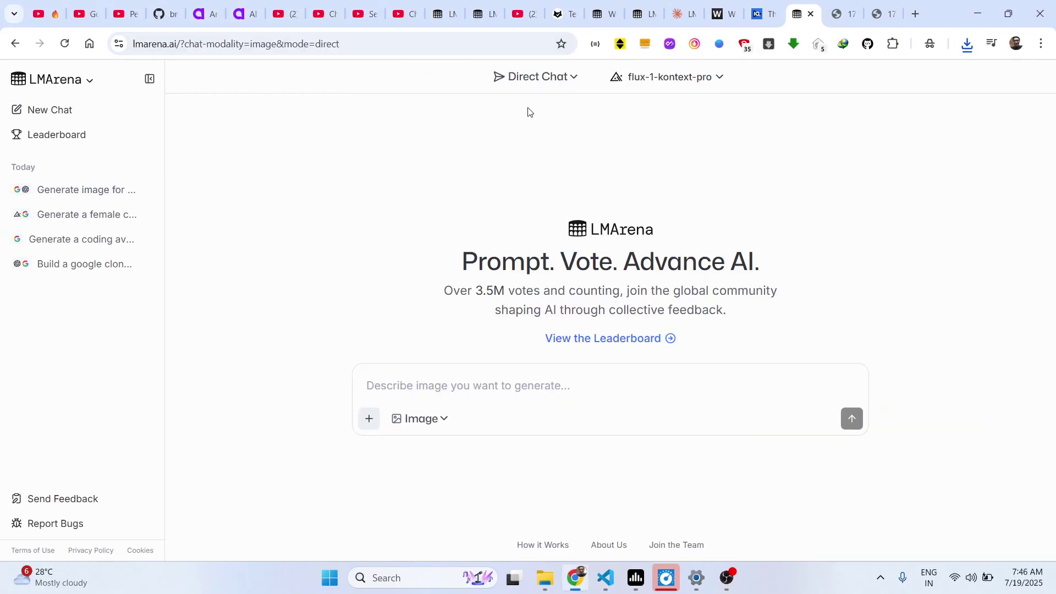
{"action": "left_click", "coordinate": [654, 77]}
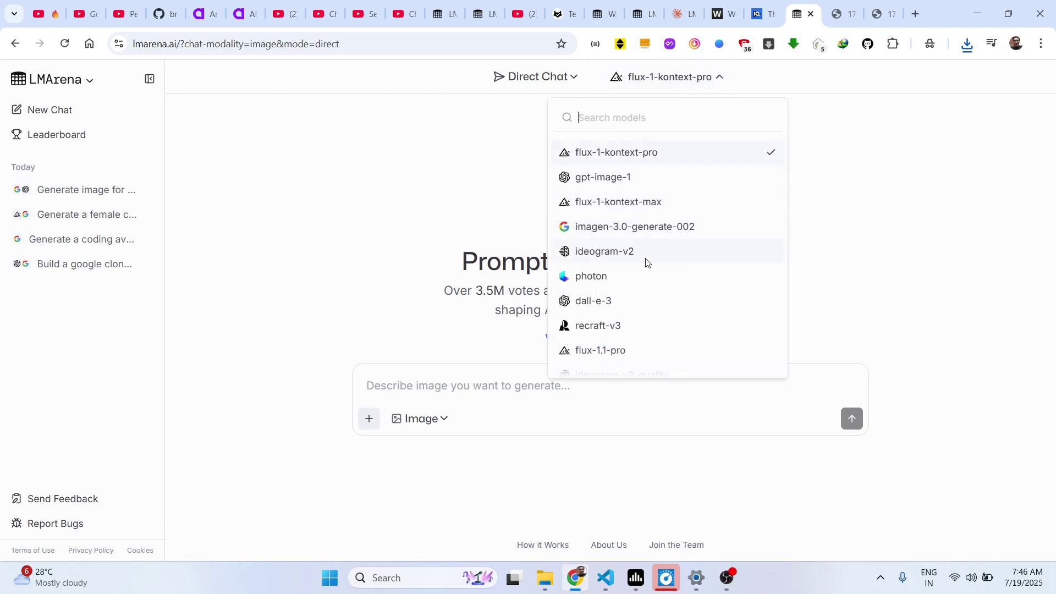
{"action": "mouse_move", "coordinate": [619, 287]}
{"action": "left_mouse_down"}
{"action": "mouse_move", "coordinate": [567, 285]}
{"action": "mouse_move", "coordinate": [561, 304]}
{"action": "left_mouse_up"}
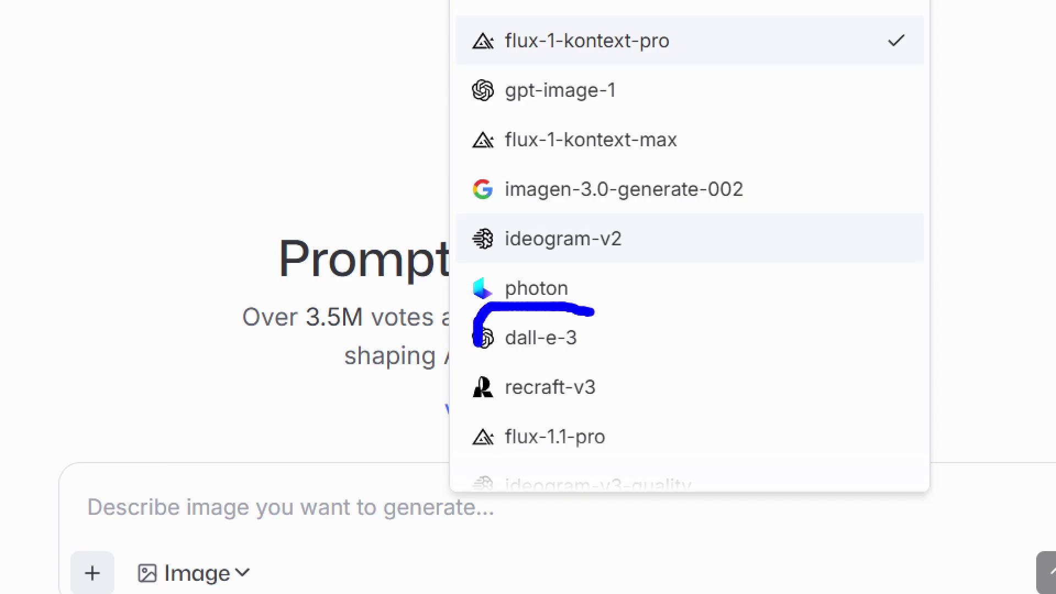
{"action": "left_click_drag", "start_coordinate": [477, 345], "coordinate": [539, 360]}
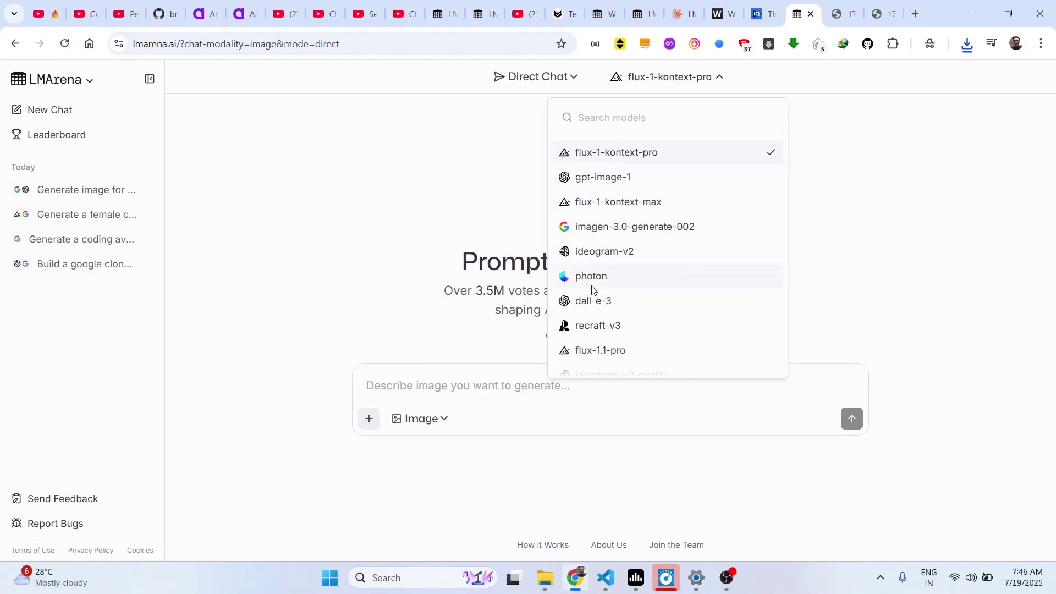
{"action": "left_click", "coordinate": [592, 301]}
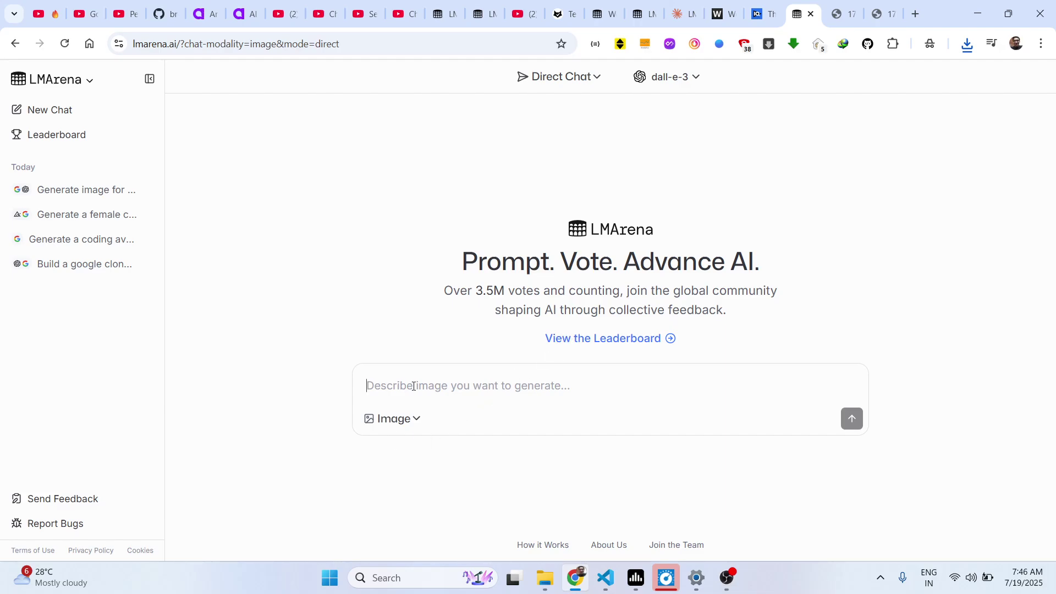
{"action": "type", "text": "Ge"}
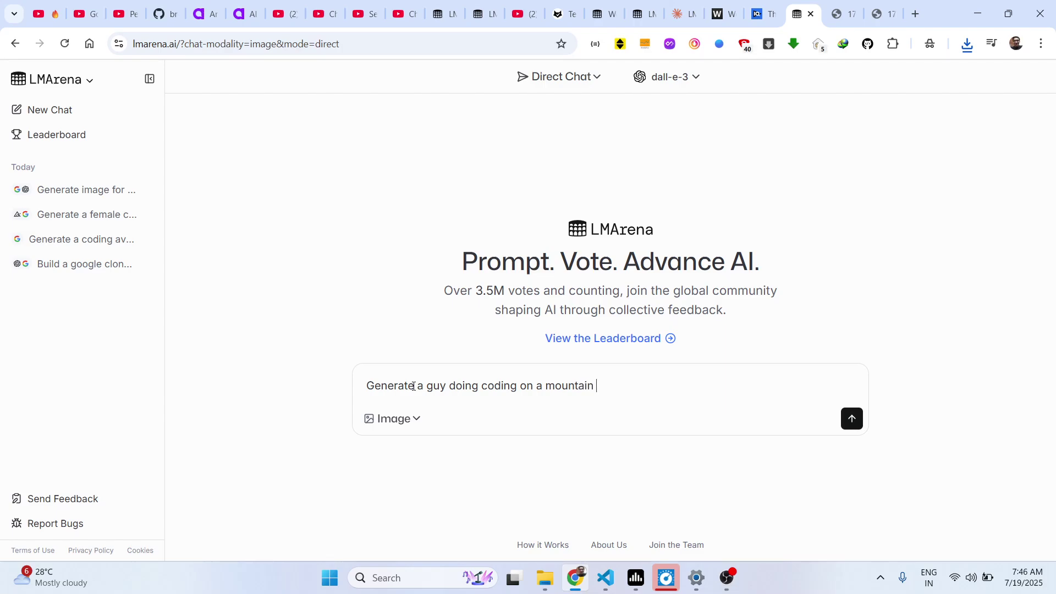
{"action": "key", "text": "Return"}
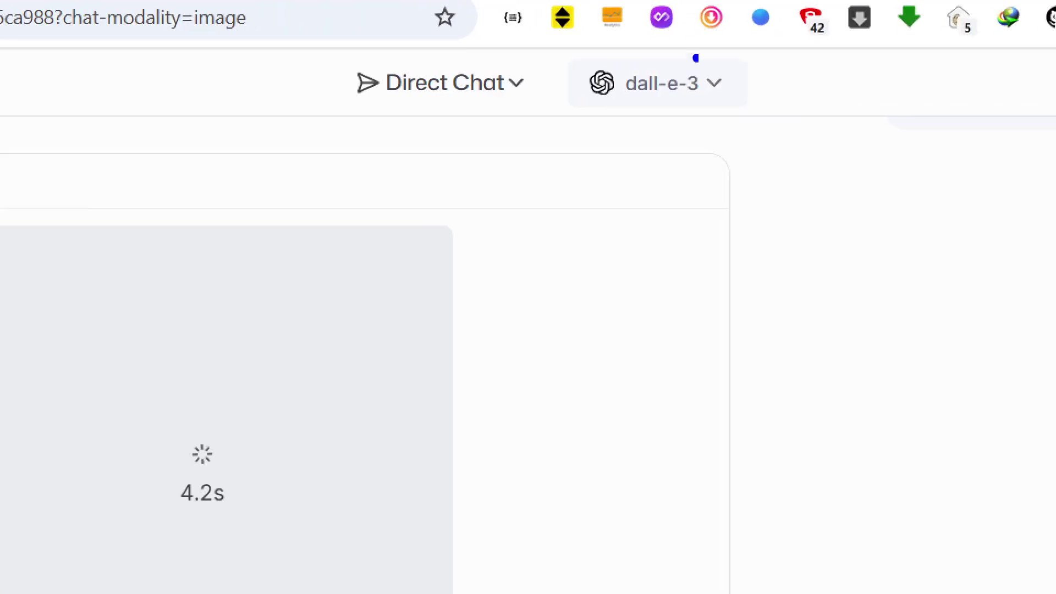
Open the dall-e-3 mountain coder picture at full size in a new tab.
{"action": "left_click_drag", "start_coordinate": [695, 59], "coordinate": [619, 70]}
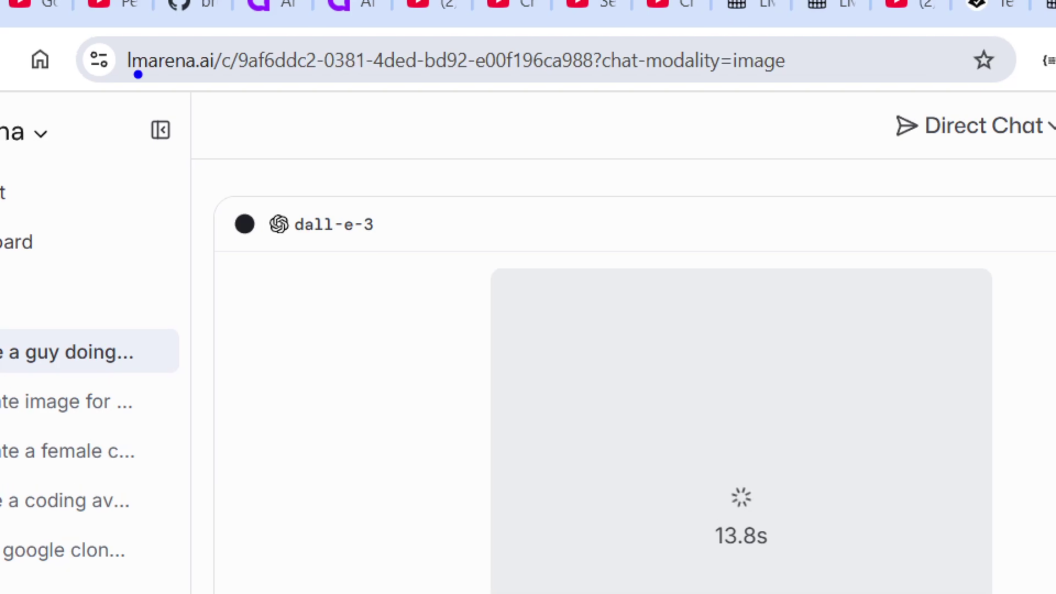
{"action": "mouse_move", "coordinate": [131, 55]}
{"action": "left_mouse_down"}
{"action": "mouse_move", "coordinate": [330, 75]}
{"action": "mouse_move", "coordinate": [153, 11]}
{"action": "left_mouse_up"}
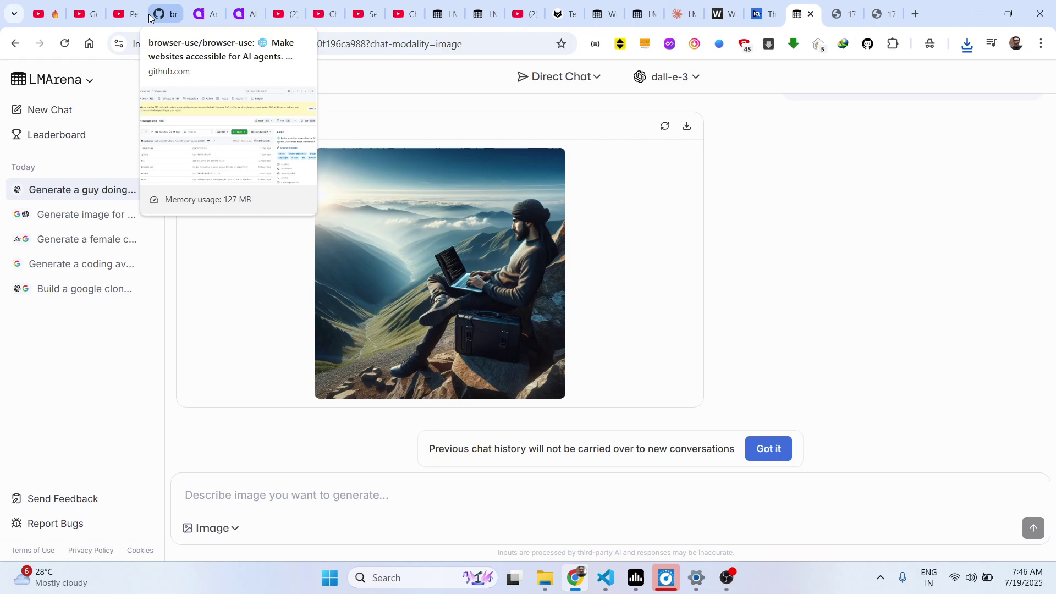
{"action": "right_click", "coordinate": [378, 208]}
{"action": "left_click", "coordinate": [418, 226]}
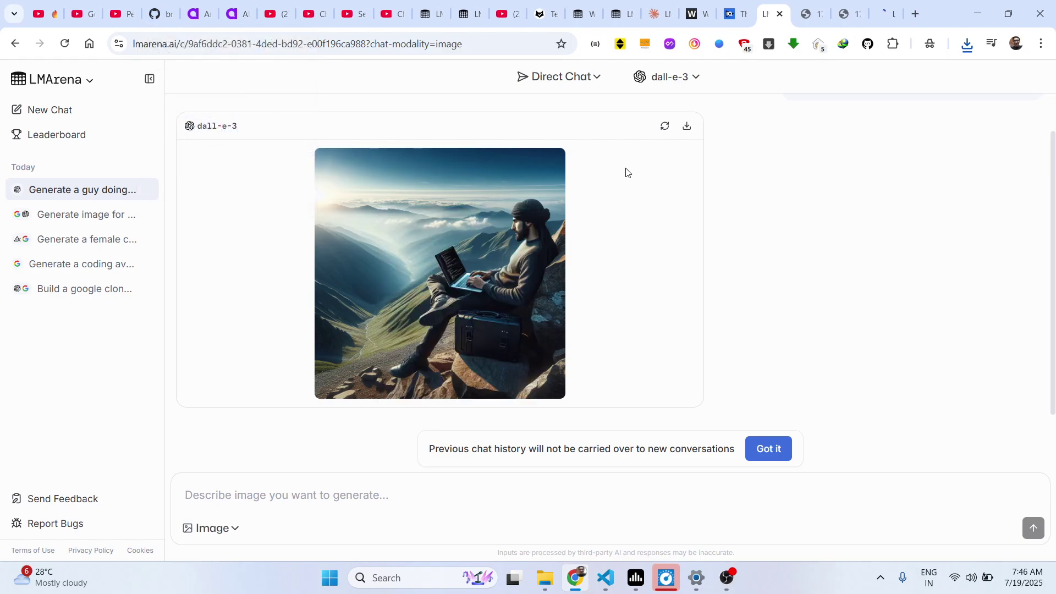
{"action": "key", "text": "ctrl+9"}
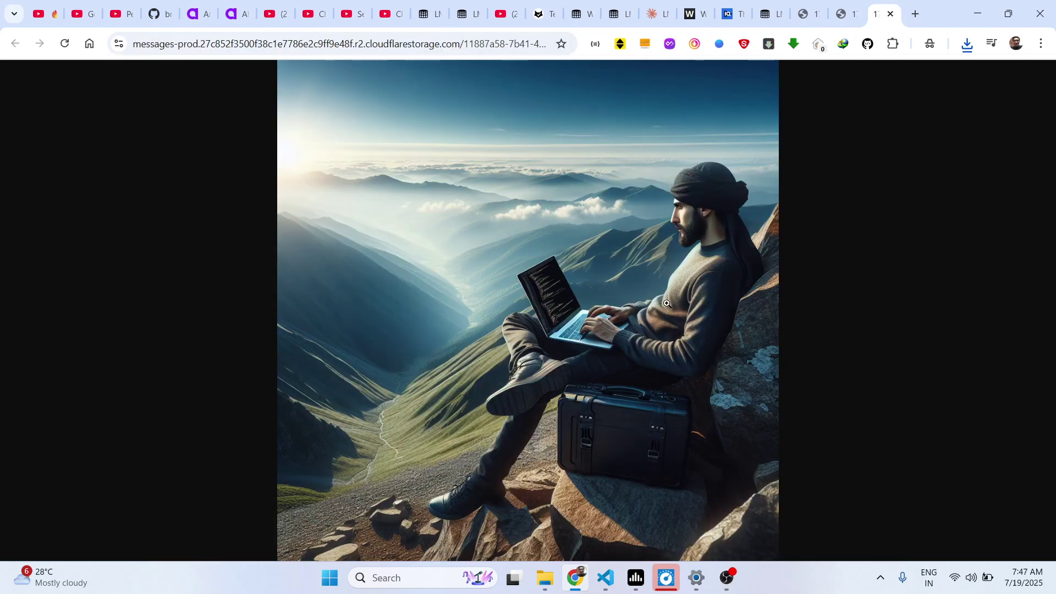
Look over the picture, then go back to the dall-e-3 Direct Chat tab.
{"action": "key", "text": "ctrl+1"}
{"action": "mouse_move", "coordinate": [676, 136]}
{"action": "left_mouse_down"}
{"action": "mouse_move", "coordinate": [438, 233]}
{"action": "mouse_move", "coordinate": [494, 142]}
{"action": "left_mouse_up"}
{"action": "key", "text": "Escape"}
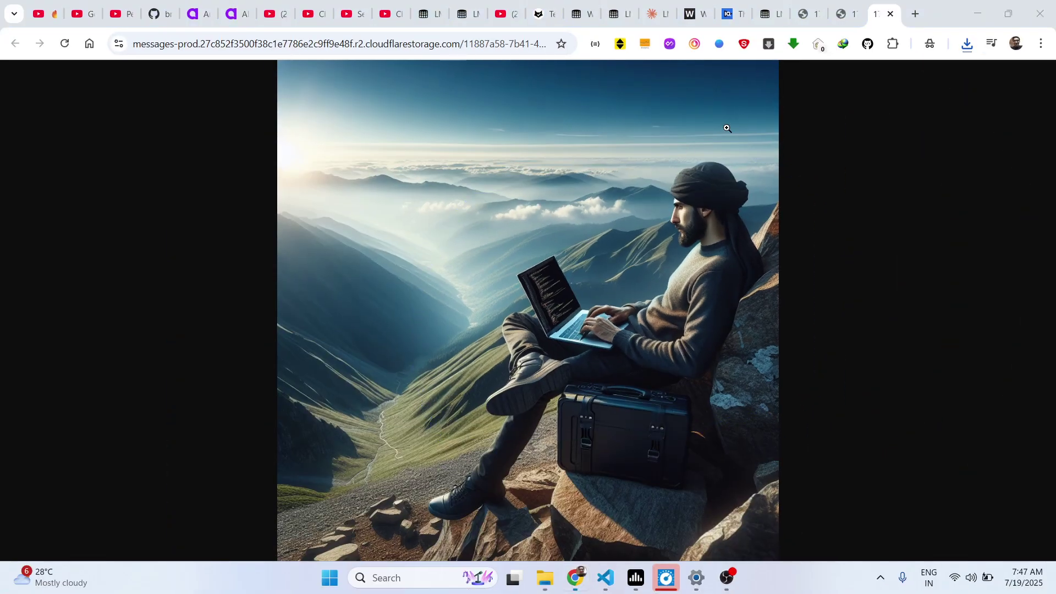
{"action": "left_click", "coordinate": [806, 12]}
{"action": "left_click", "coordinate": [770, 5]}
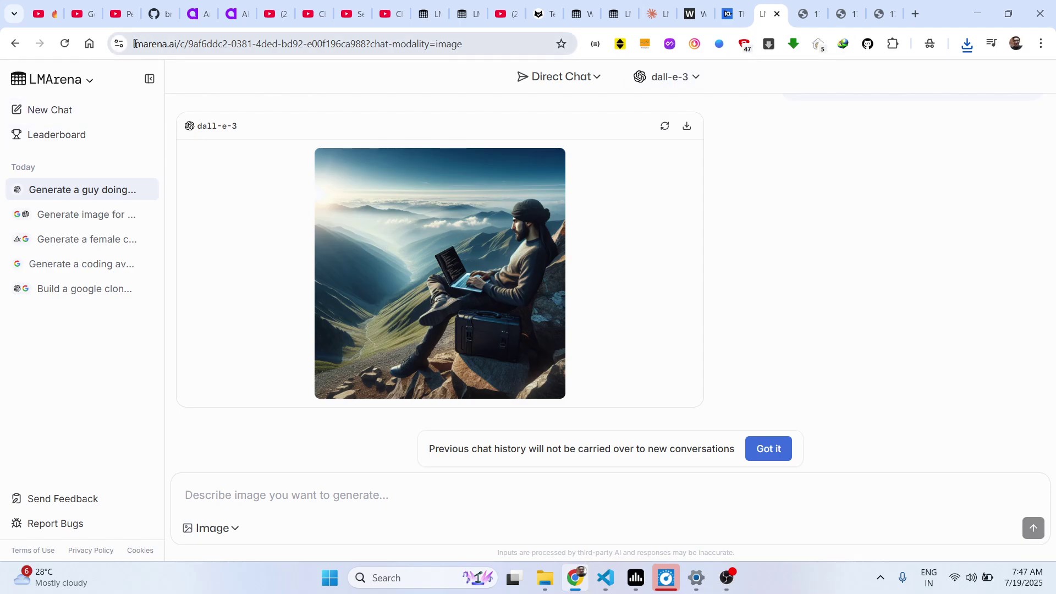
{"action": "key", "text": "ctrl+1"}
{"action": "left_click_drag", "start_coordinate": [126, 58], "coordinate": [283, 65]}
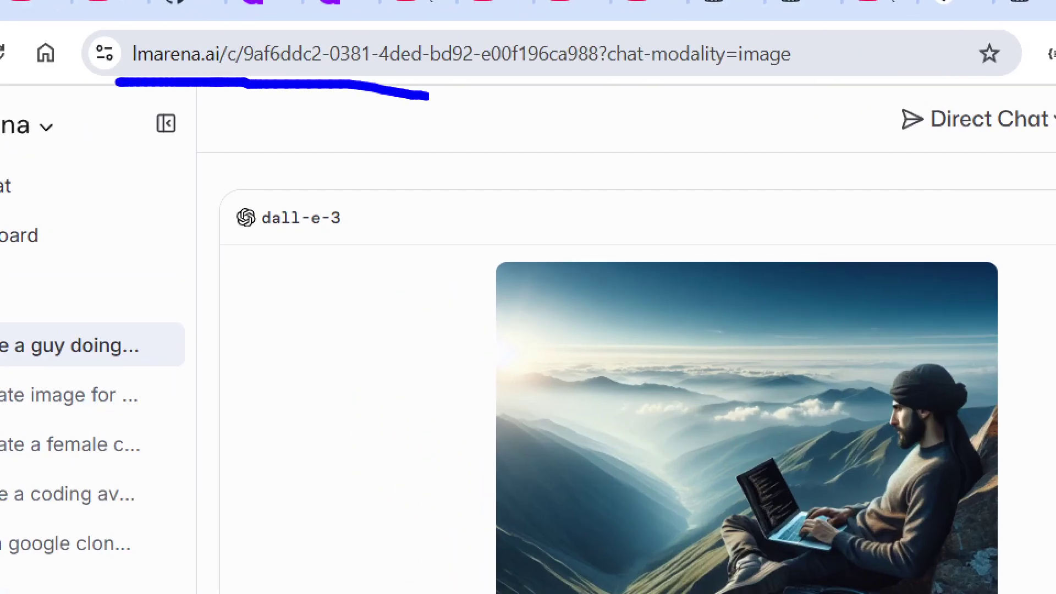
{"action": "mouse_move", "coordinate": [428, 95]}
{"action": "left_mouse_down"}
{"action": "mouse_move", "coordinate": [863, 101]}
{"action": "mouse_move", "coordinate": [833, 17]}
{"action": "mouse_move", "coordinate": [539, 3]}
{"action": "mouse_move", "coordinate": [49, 3]}
{"action": "left_mouse_up"}
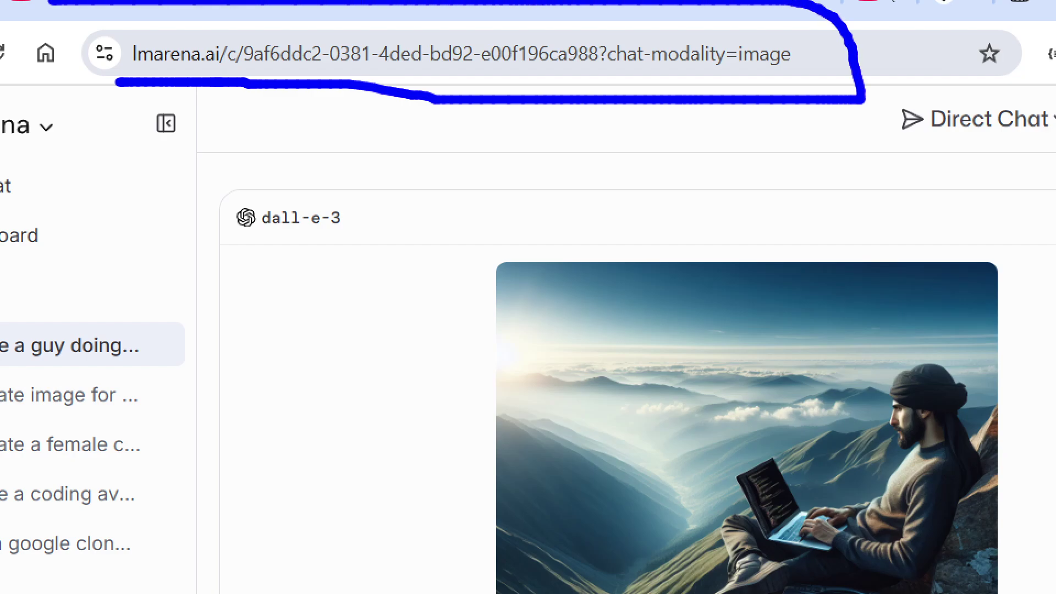
{"action": "key", "text": "Escape"}
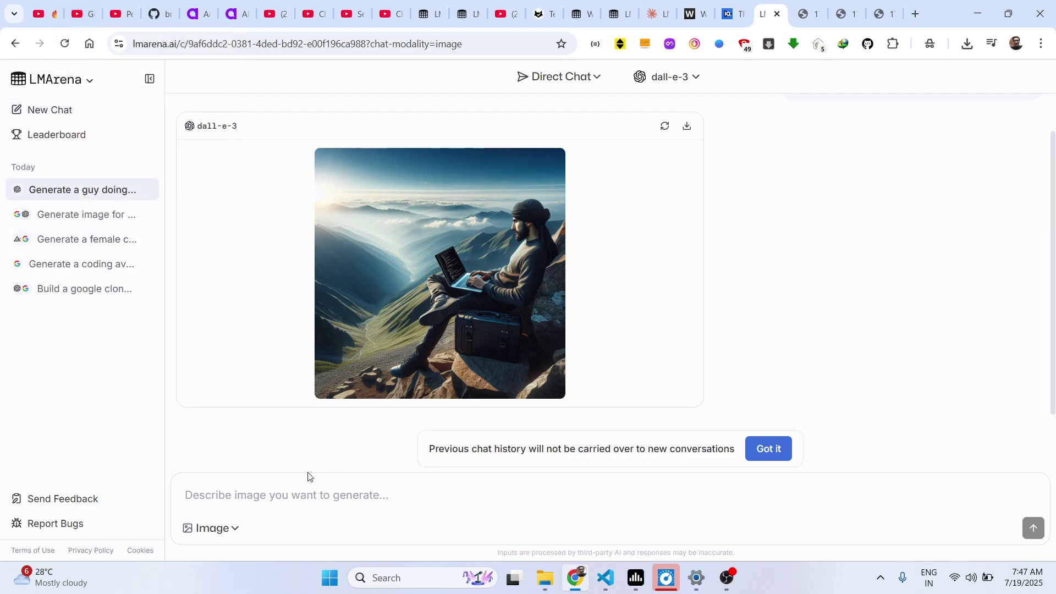
Switch to Battle and send 'Please generate two coding avatars teaching coding on a blackboard'.
{"action": "left_click", "coordinate": [581, 77]}
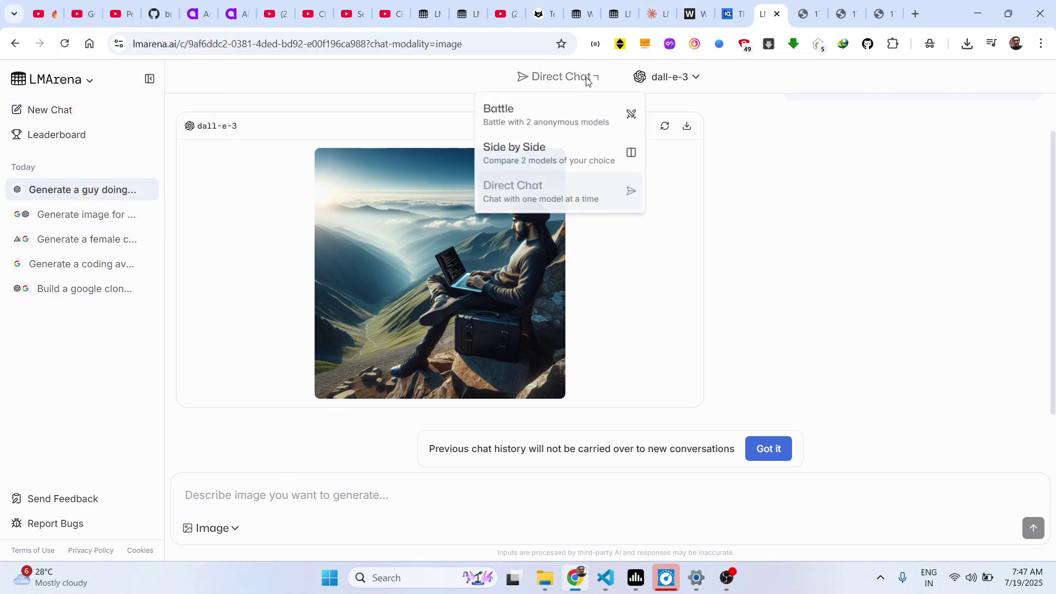
{"action": "left_click", "coordinate": [566, 128]}
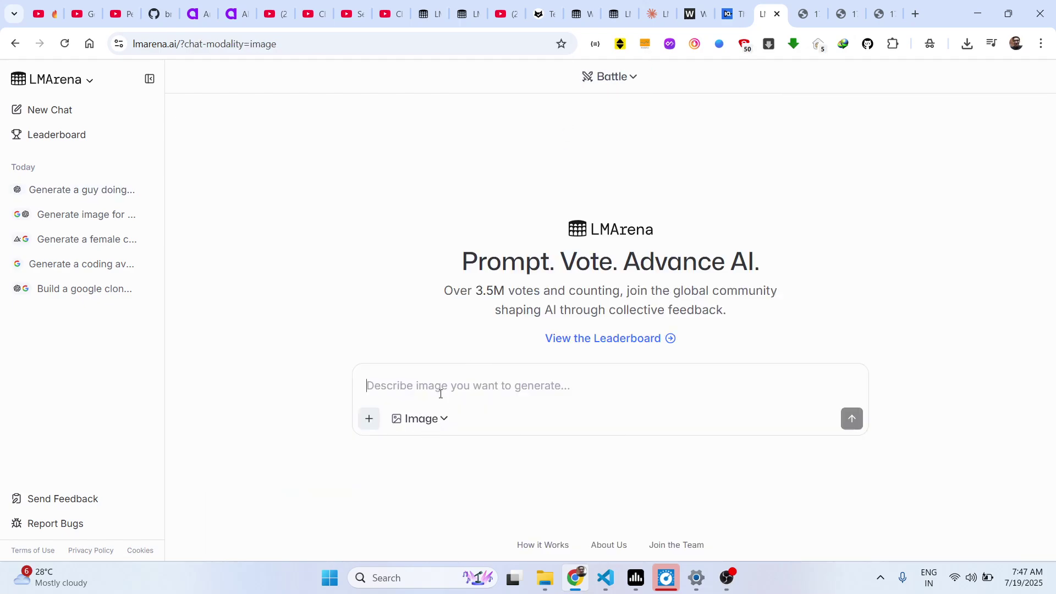
{"action": "type", "text": "Please gene"}
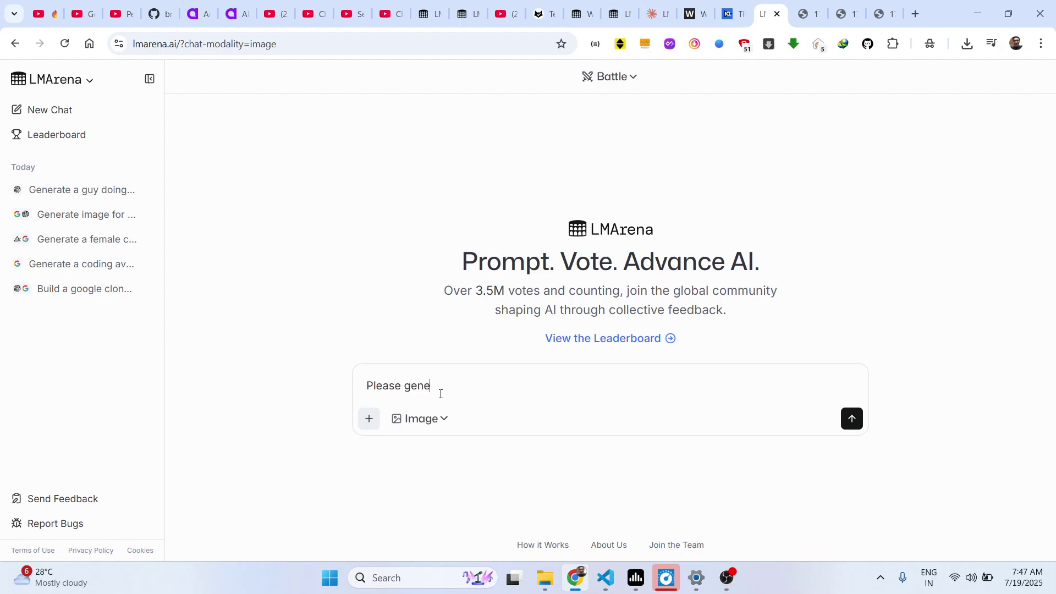
{"action": "type", "text": "rate two coding avatars teach"}
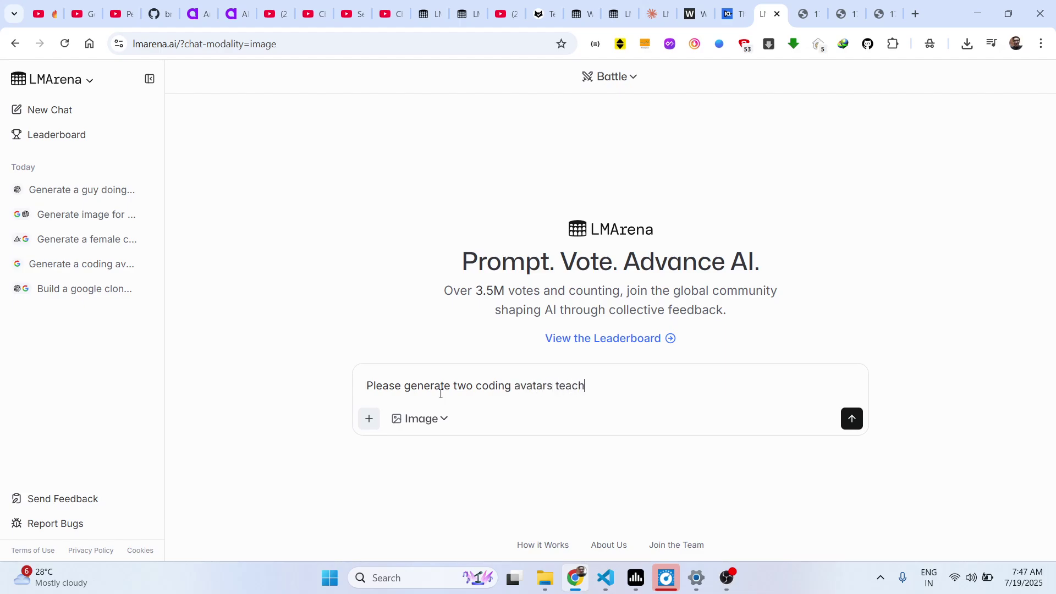
{"action": "type", "text": "ing coding on a blackb"}
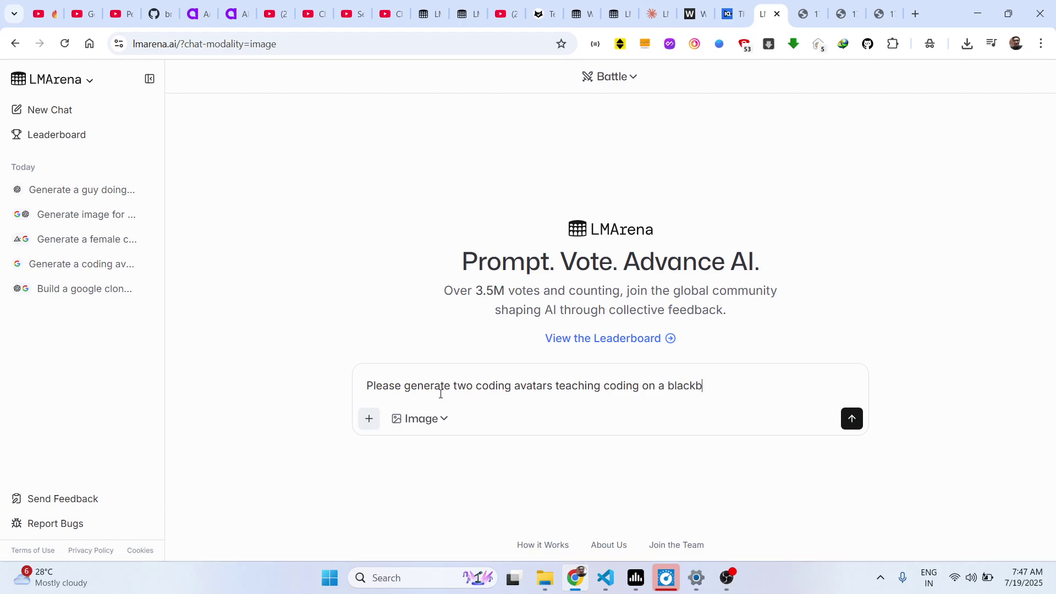
{"action": "type", "text": "oard"}
{"action": "key", "text": "Return"}
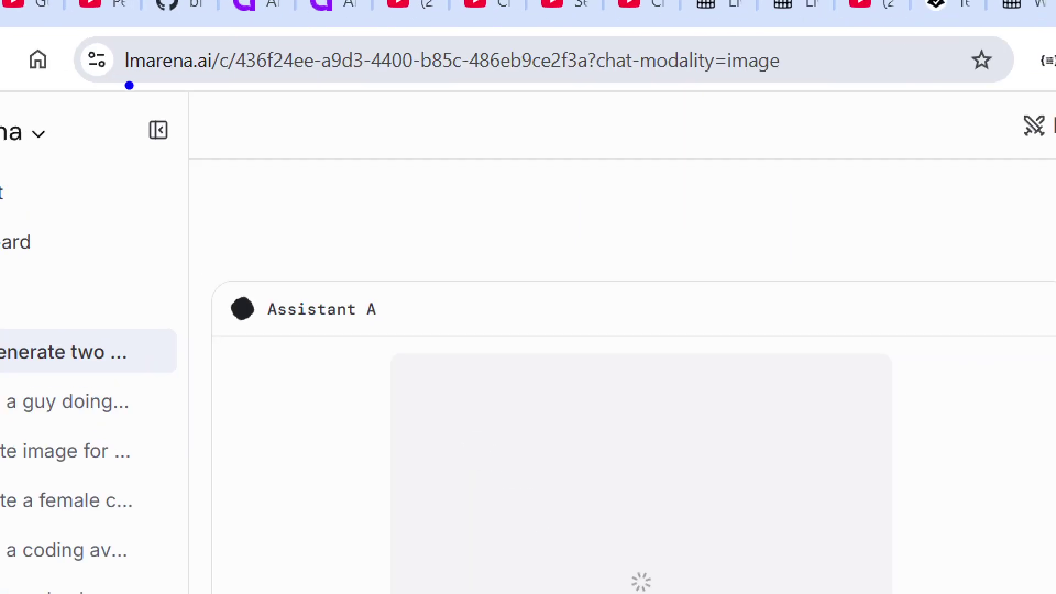
Show the chat mode list and mark the sidebar entries down to Leaderboard while images generate.
{"action": "left_click_drag", "start_coordinate": [135, 56], "coordinate": [192, 54]}
{"action": "left_click_drag", "start_coordinate": [243, 82], "coordinate": [250, 36]}
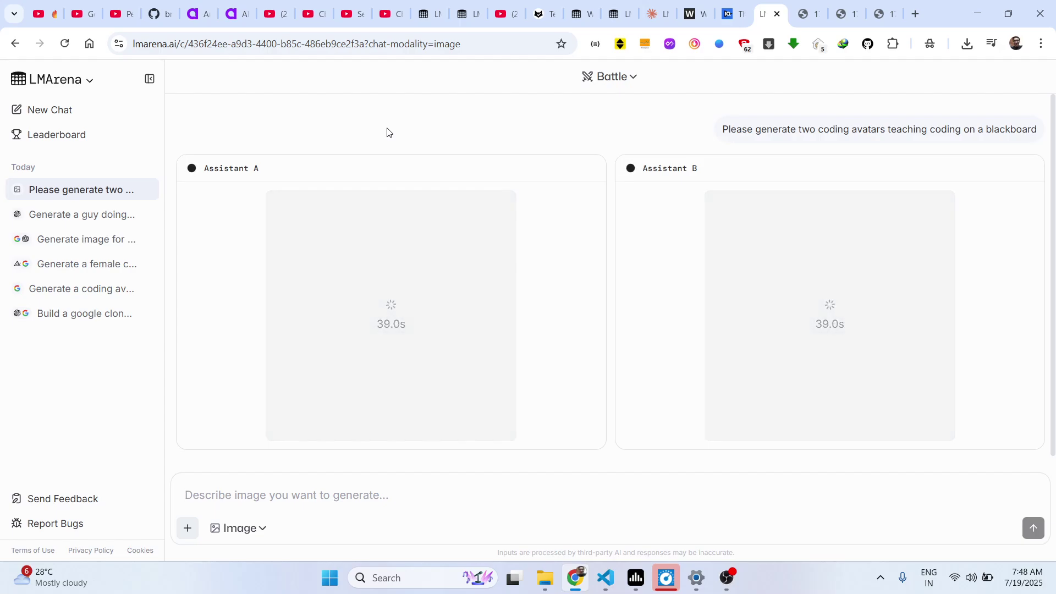
{"action": "left_click", "coordinate": [614, 81]}
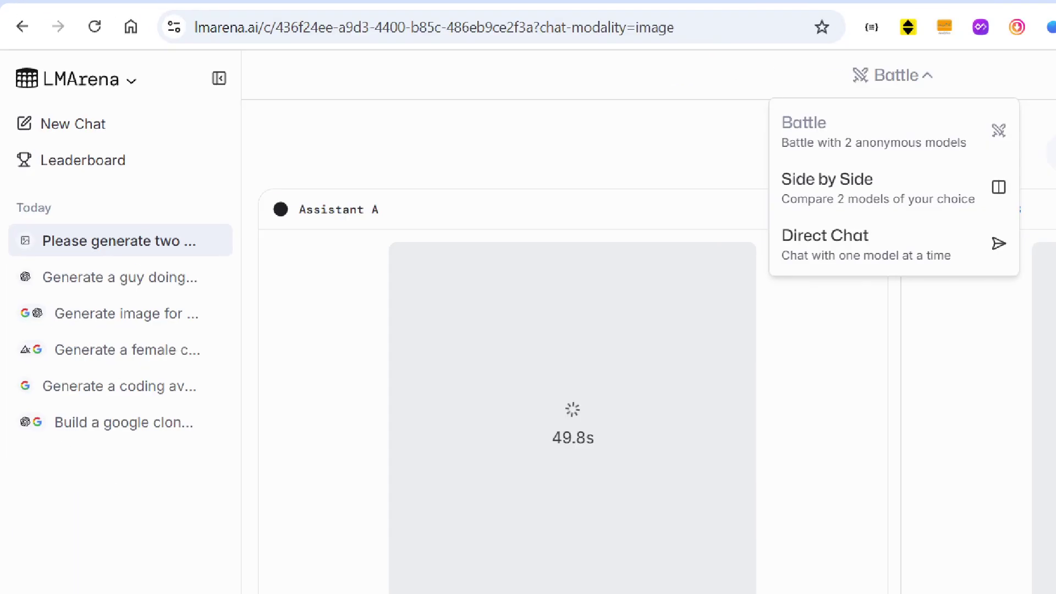
{"action": "mouse_move", "coordinate": [19, 45]}
{"action": "left_mouse_down"}
{"action": "mouse_move", "coordinate": [160, 334]}
{"action": "mouse_move", "coordinate": [84, 66]}
{"action": "left_mouse_up"}
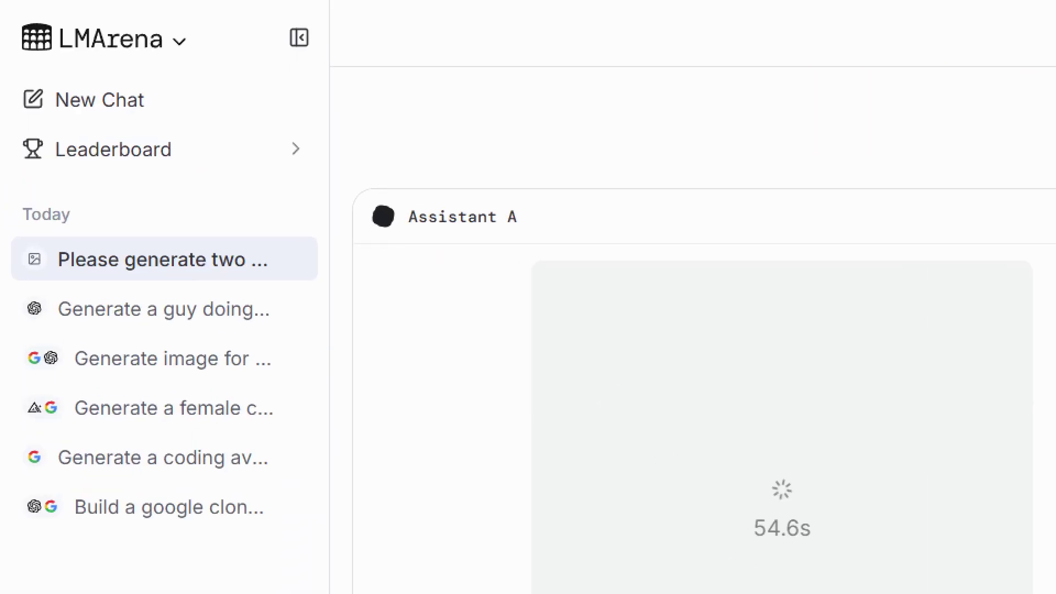
{"action": "left_click_drag", "start_coordinate": [11, 114], "coordinate": [85, 103]}
{"action": "mouse_move", "coordinate": [39, 186]}
{"action": "left_mouse_down"}
{"action": "mouse_move", "coordinate": [188, 160]}
{"action": "mouse_move", "coordinate": [77, 123]}
{"action": "mouse_move", "coordinate": [71, 139]}
{"action": "left_mouse_up"}
Open the Leaderboard in a new tab and scroll through the model rankings.
{"action": "right_click", "coordinate": [47, 136]}
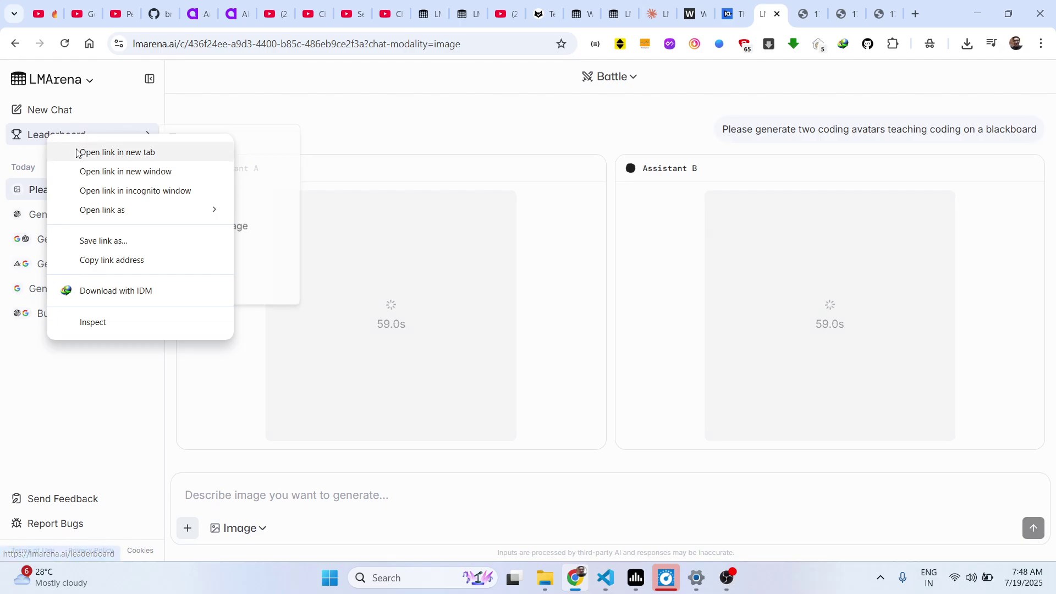
{"action": "left_click", "coordinate": [78, 149]}
{"action": "left_click", "coordinate": [879, 4]}
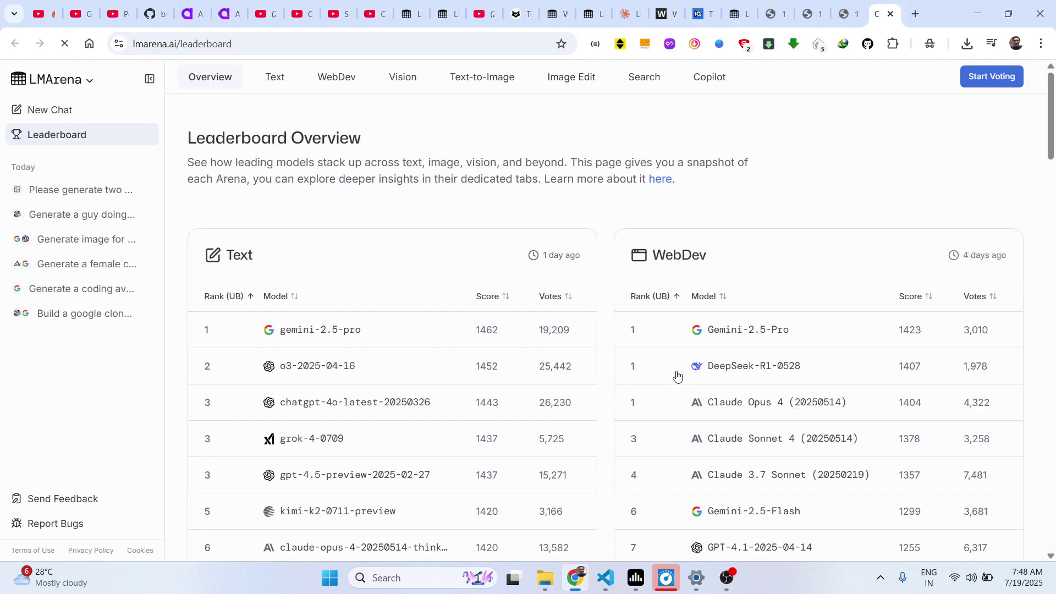
{"action": "scroll", "coordinate": [677, 374], "scroll_direction": "down", "scroll_amount": 6}
{"action": "scroll", "coordinate": [676, 376], "scroll_direction": "down", "scroll_amount": 5}
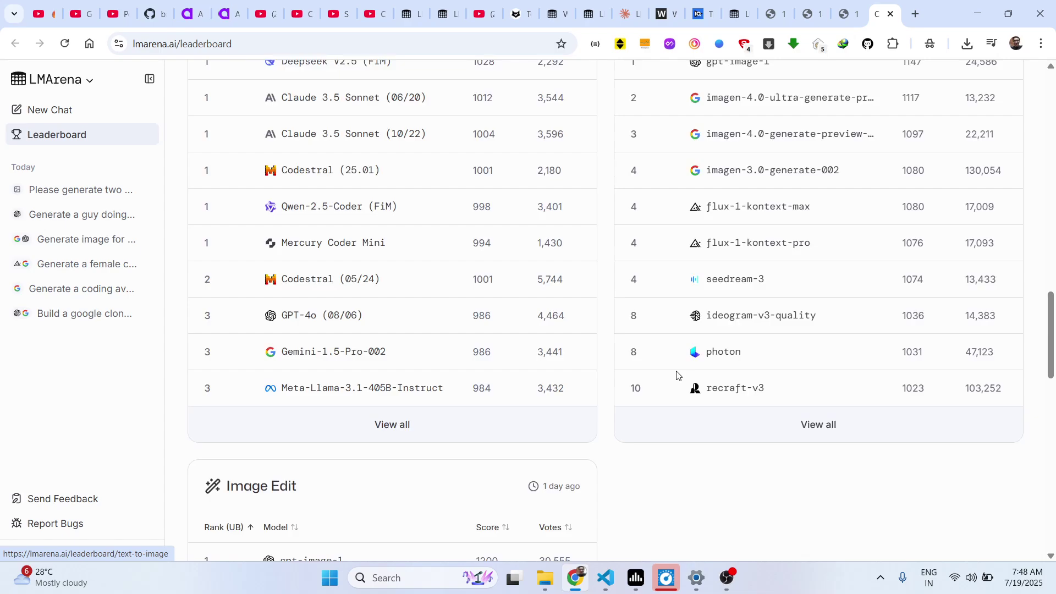
{"action": "scroll", "coordinate": [676, 374], "scroll_direction": "up", "scroll_amount": 15}
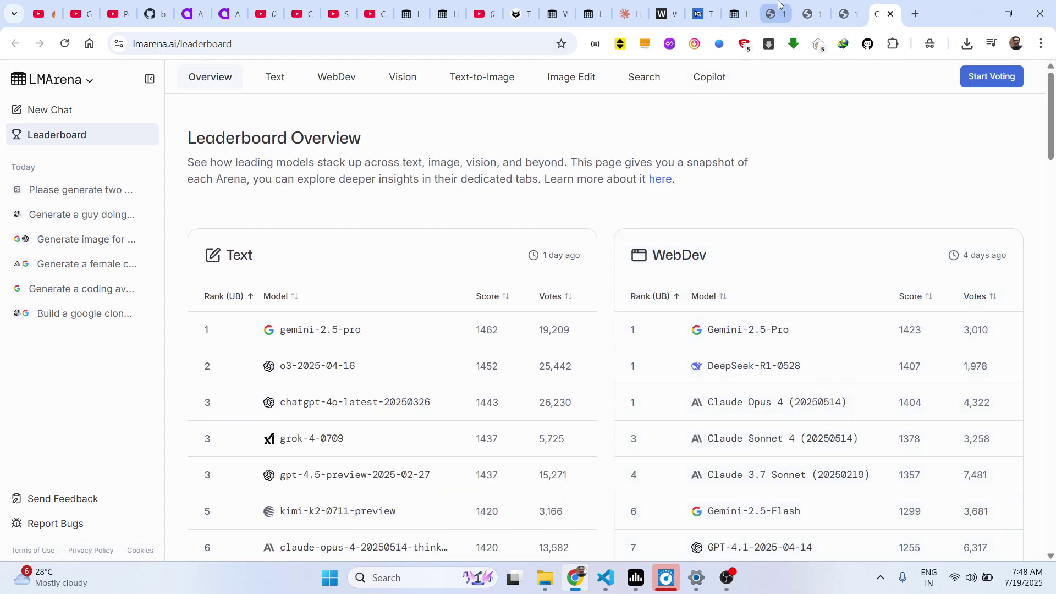
Glance at the saved two-men picture tab, then return to the generating Battle.
{"action": "left_click", "coordinate": [775, 11]}
{"action": "left_click", "coordinate": [808, 11]}
{"action": "left_click", "coordinate": [749, 5]}
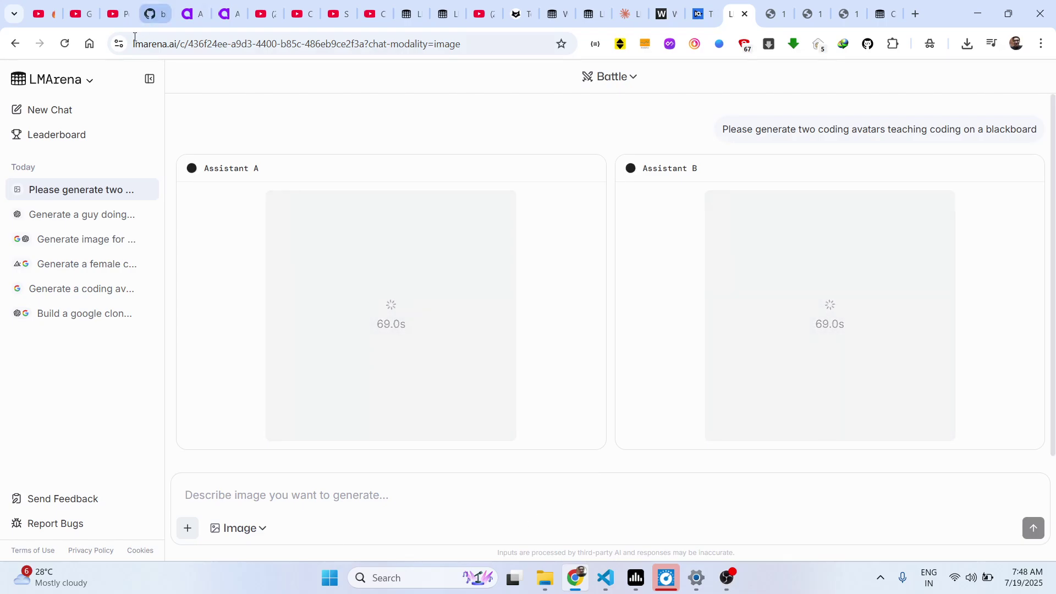
Load freemediatools.com from the address bar and scroll down through its conversion tools.
{"action": "left_click", "coordinate": [242, 44]}
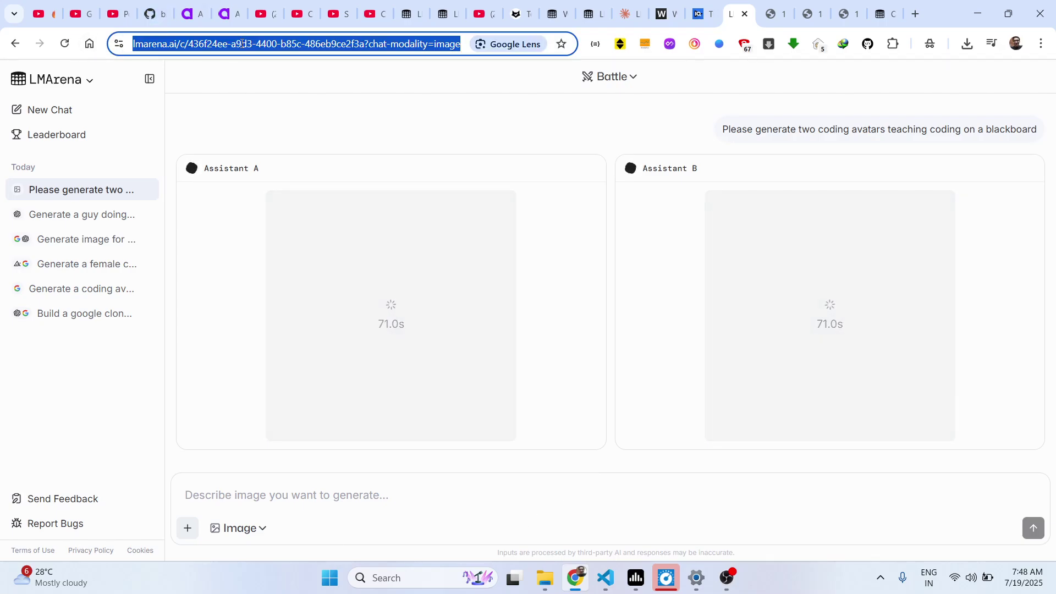
{"action": "type", "text": "fre"}
{"action": "key", "text": "Return"}
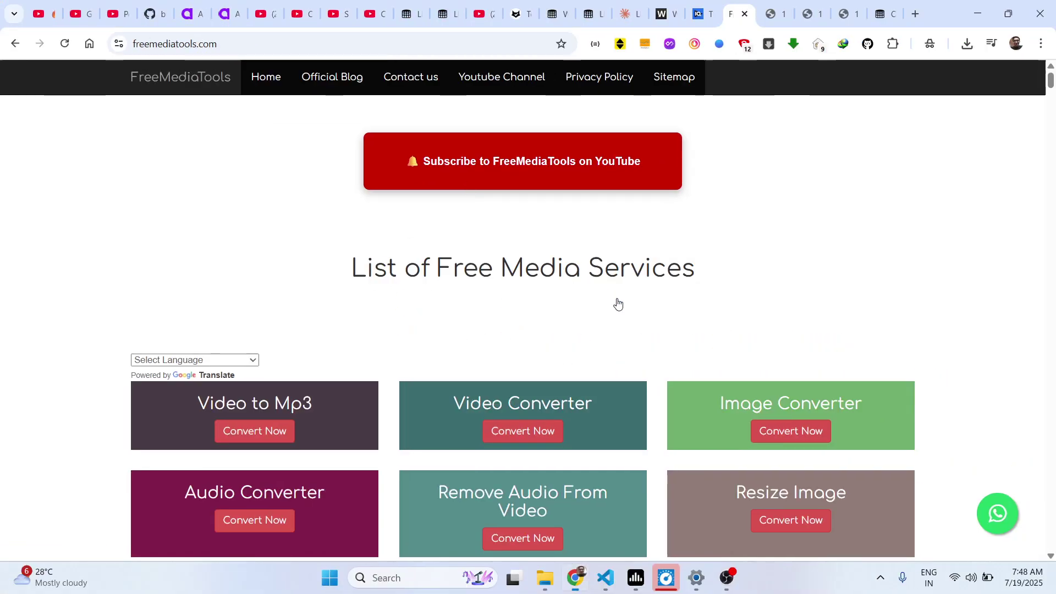
{"action": "scroll", "coordinate": [616, 300], "scroll_direction": "down", "scroll_amount": 15}
{"action": "scroll", "coordinate": [617, 302], "scroll_direction": "down", "scroll_amount": 5}
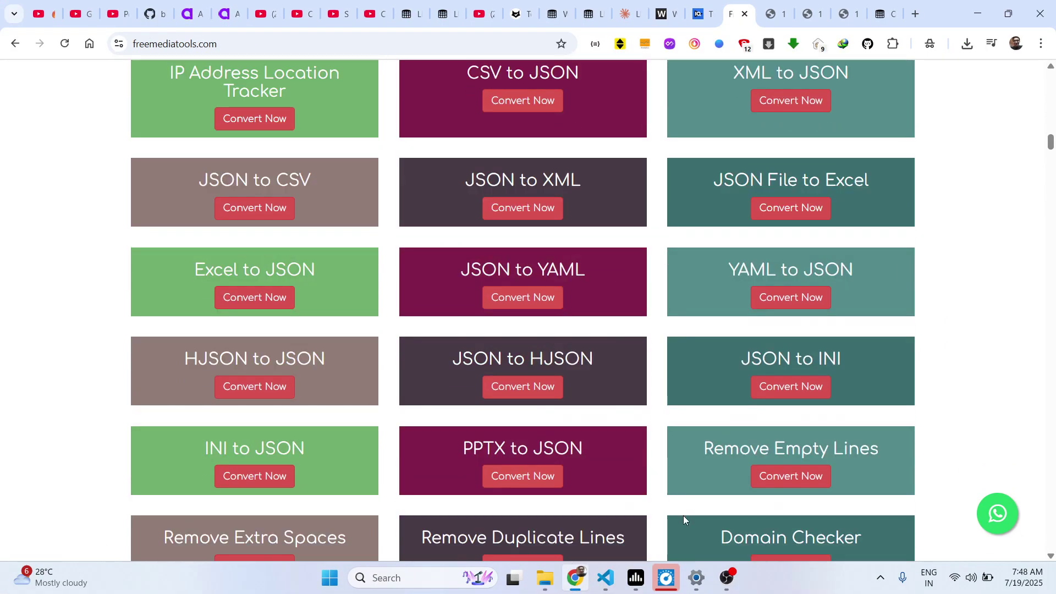